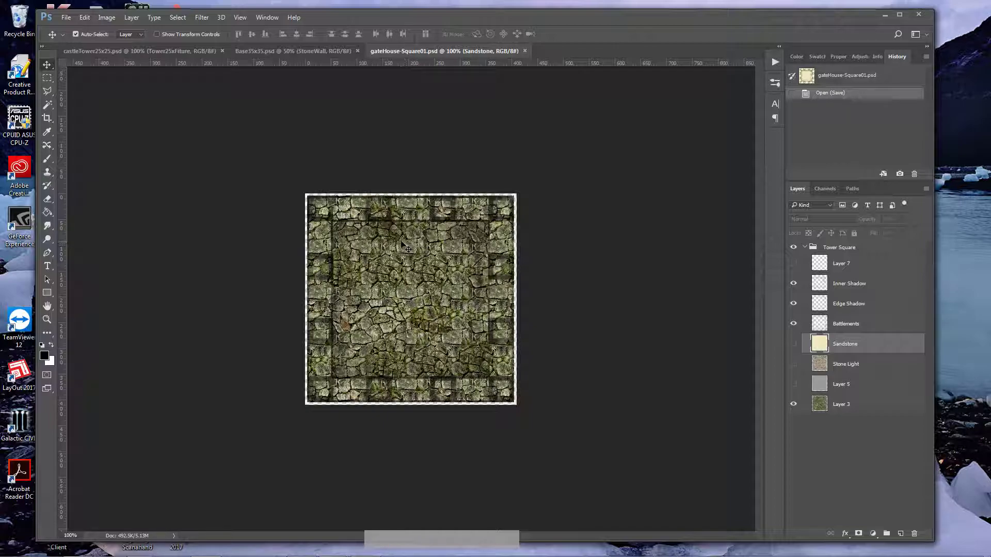
Step: Look over the castle tower and base texture files and create a new 400 by 400 pixel document
left_click(159, 51)
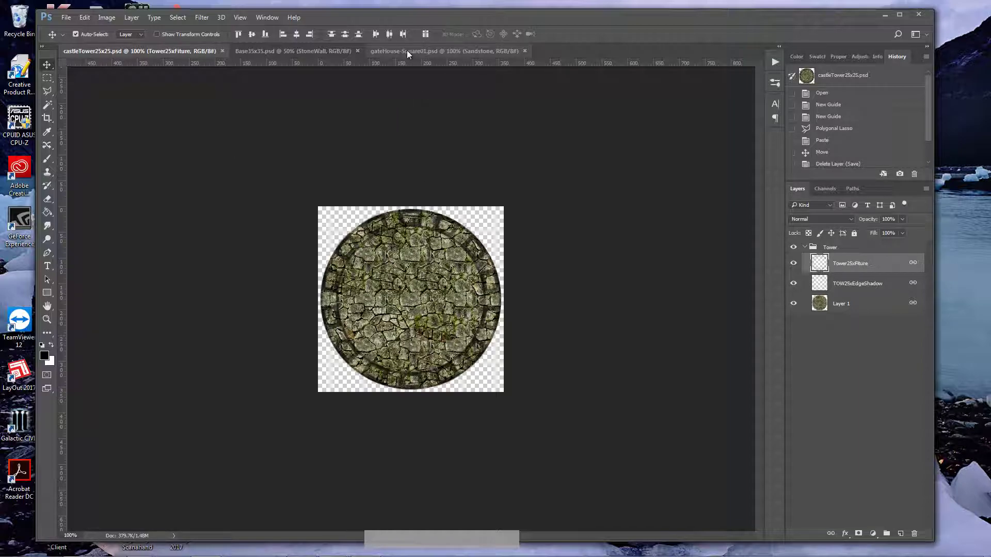
left_click(277, 51)
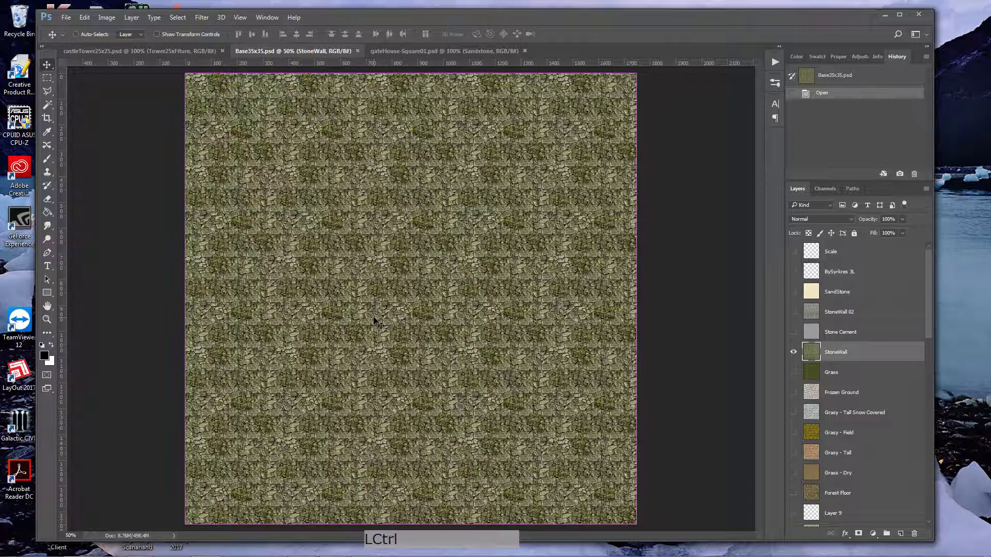
key("ctrl+n")
left_click(316, 220)
left_click(644, 403)
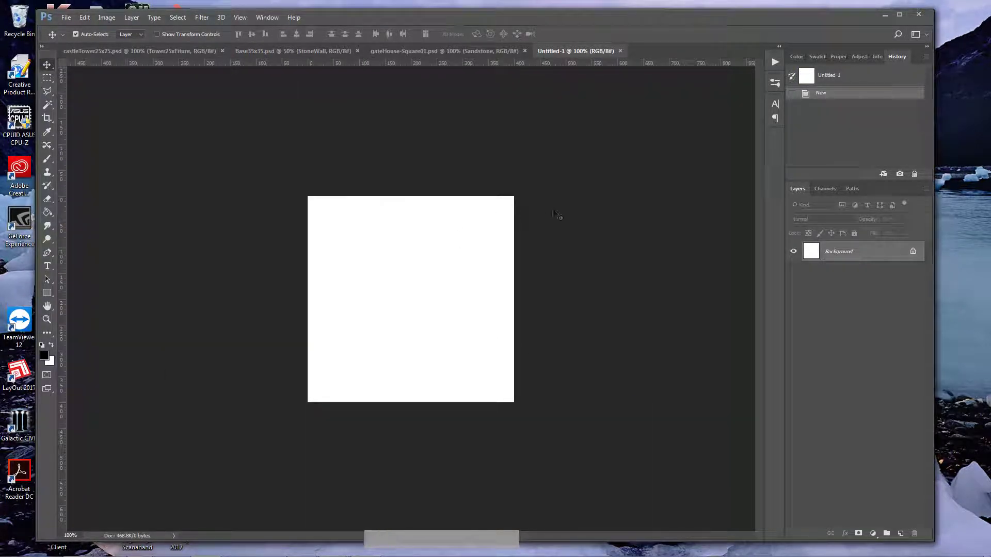
Step: Copy the StoneWall layer from Base35x35.psd into the new document and delete the white Background layer
left_click(256, 51)
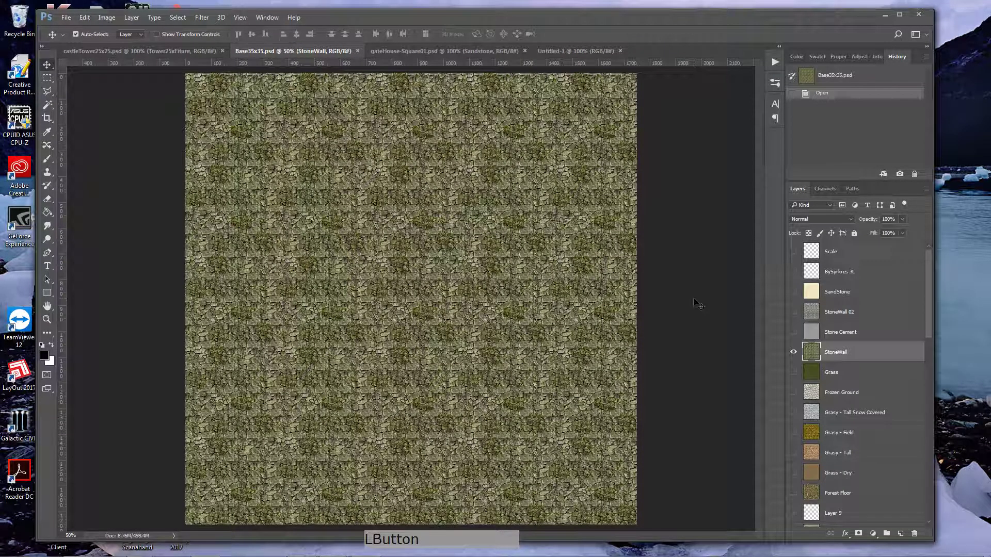
left_click_drag(813, 355, 407, 295)
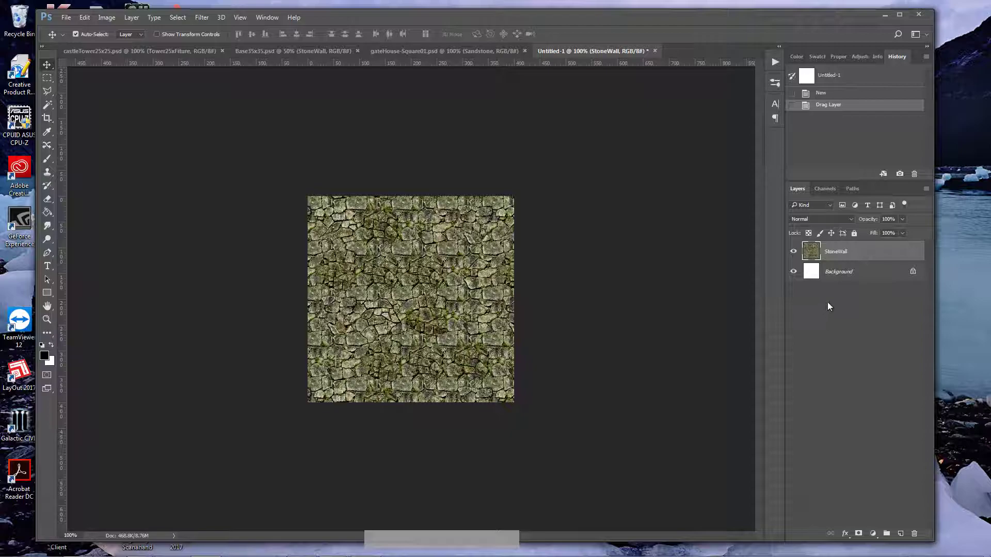
left_click(876, 273)
left_click(915, 535)
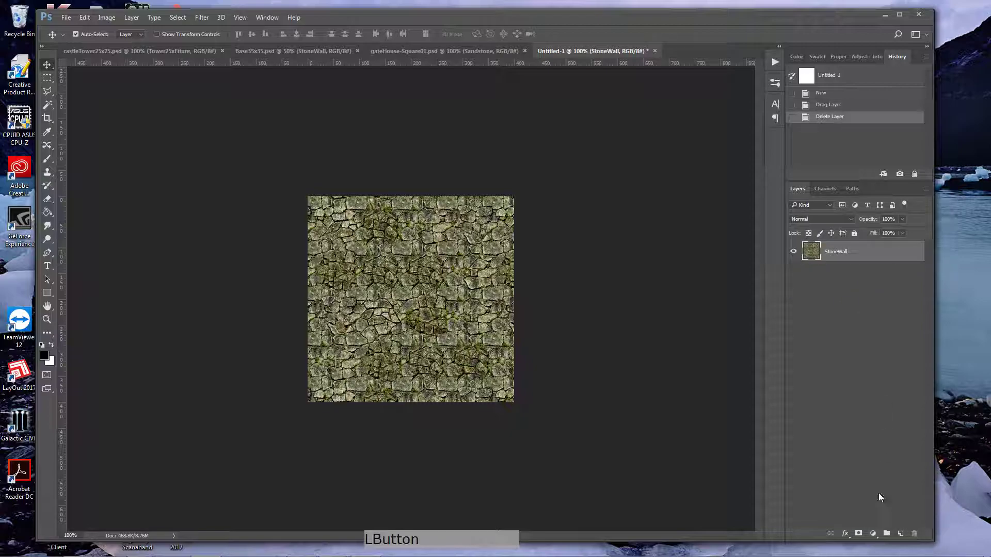
Step: Copy only the canvas area of the oversized StoneWall layer, paste it as a new layer and delete the original
key("ctrl")
left_click(810, 253, "ctrl")
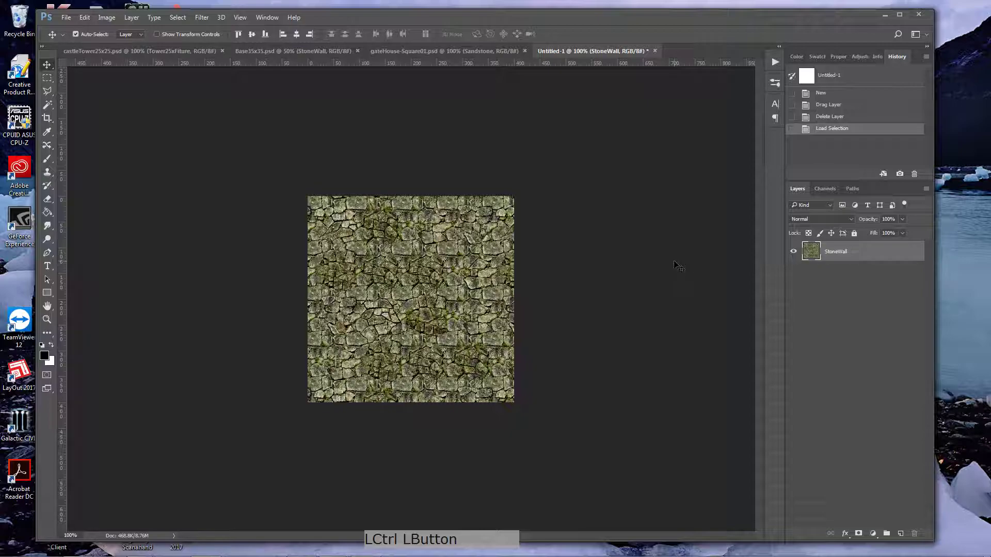
key("z")
left_click_drag(645, 261, 573, 262)
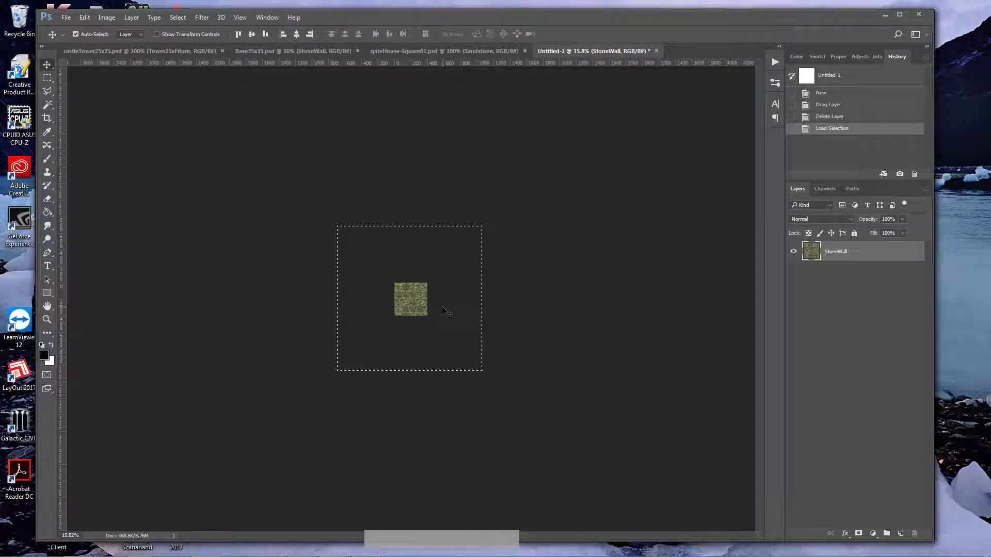
key("ctrl+a")
key("ctrl+c")
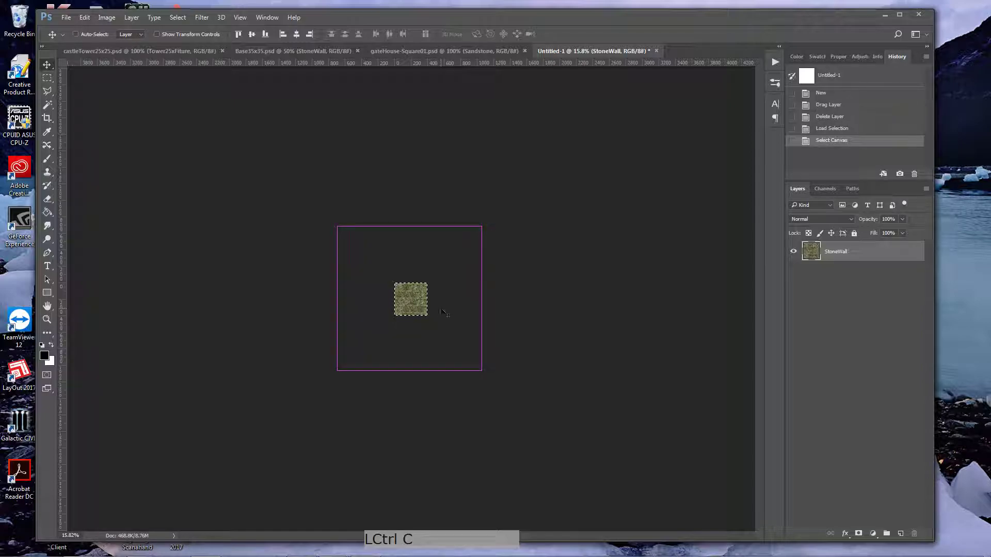
key("ctrl+v")
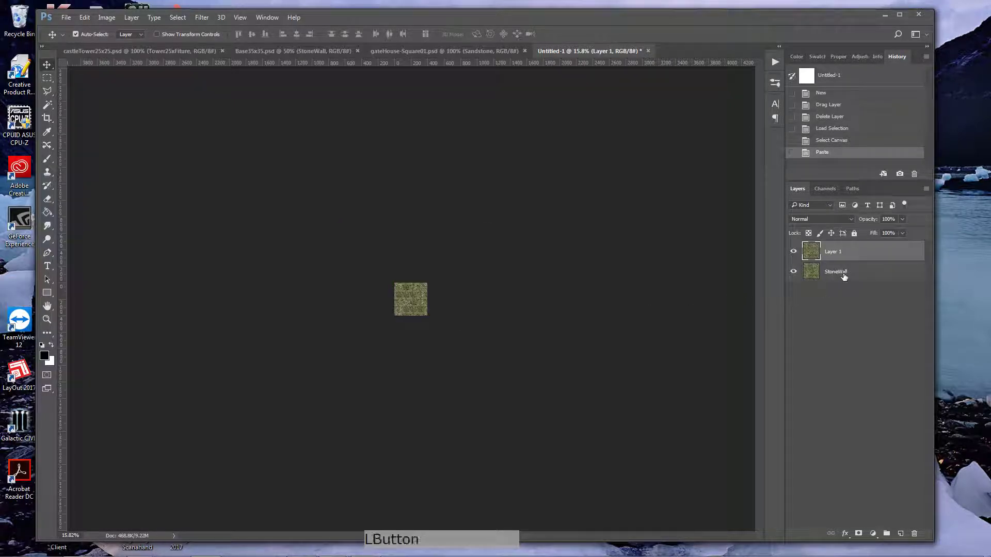
left_click(843, 275)
left_click(915, 533)
Step: Place a vertical and a horizontal guide crossing at the centre of the canvas
key("z")
left_click_drag(413, 300, 499, 302)
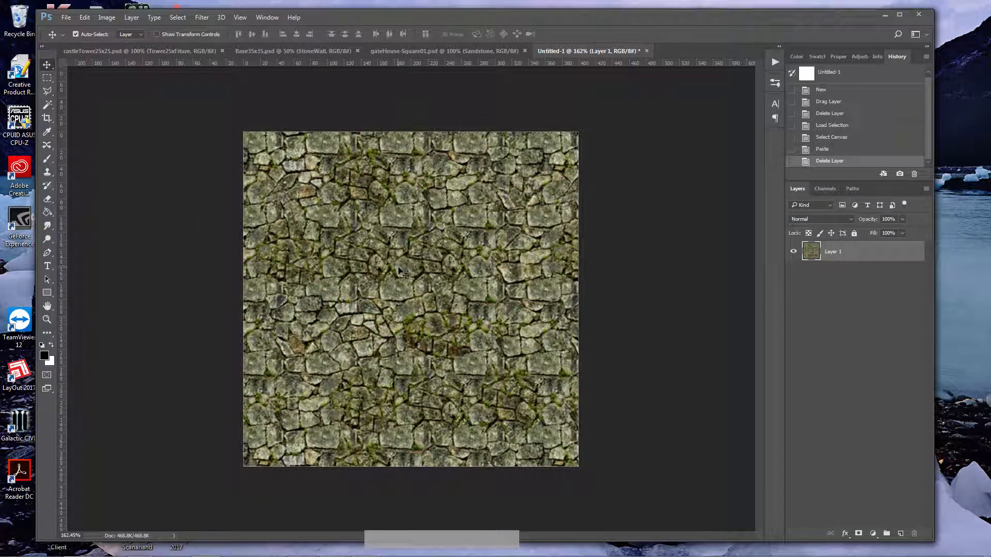
key("z")
left_click_drag(400, 270, 465, 280)
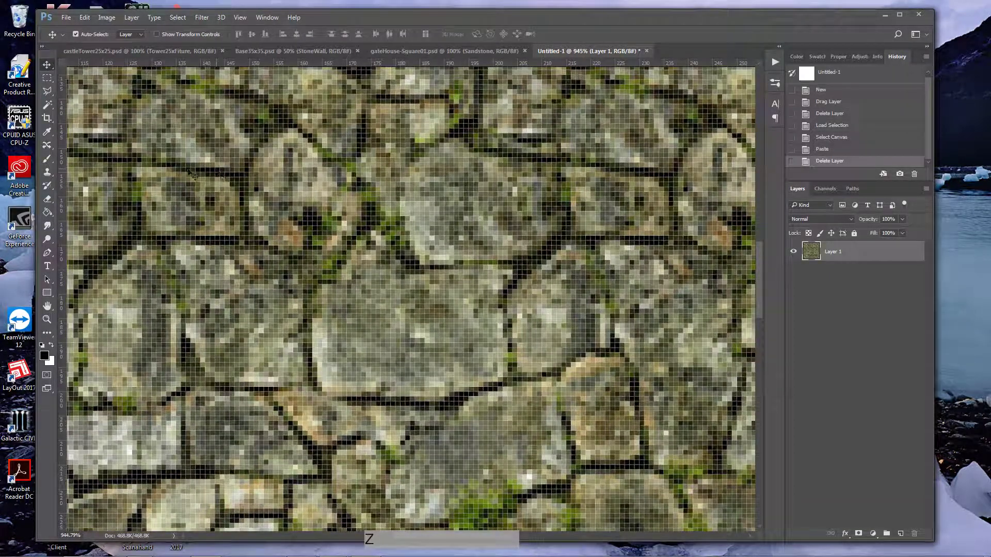
left_click_drag(62, 227, 494, 221)
left_click_drag(461, 65, 450, 392)
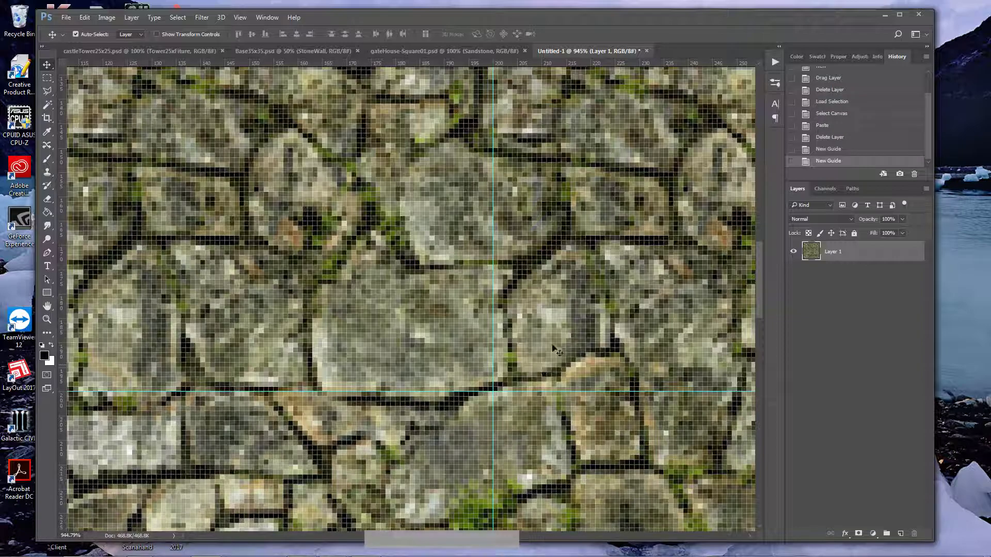
Step: Enlarge the canvas to 410 by 410 pixels, keeping the stone texture centred
key("ctrl+0")
key("z")
left_click_drag(496, 254, 487, 258)
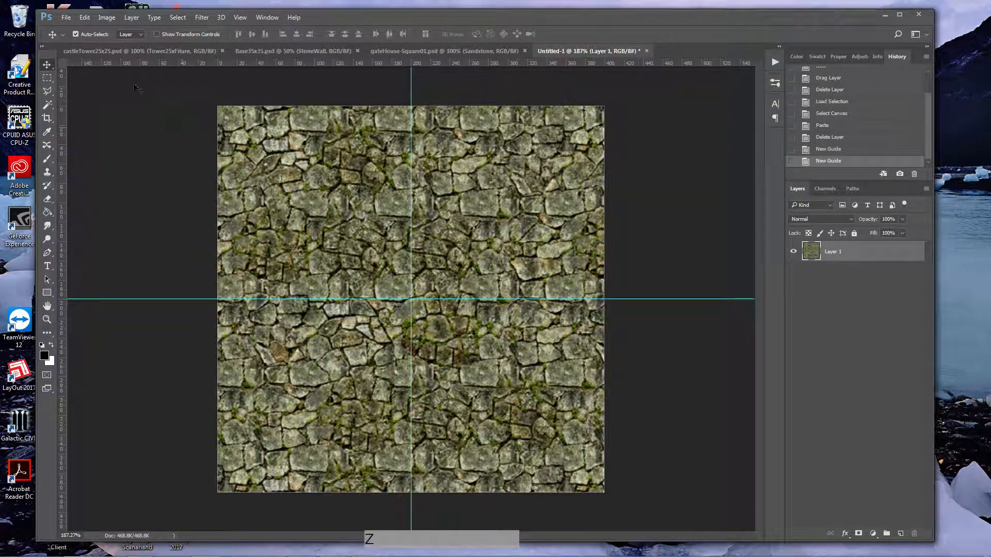
left_click(106, 17)
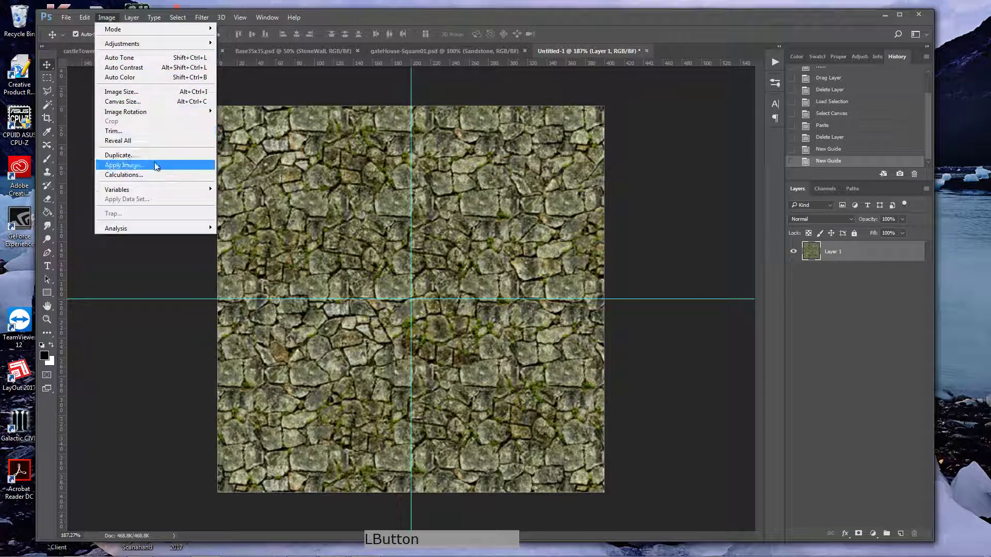
mouse_move(129, 113)
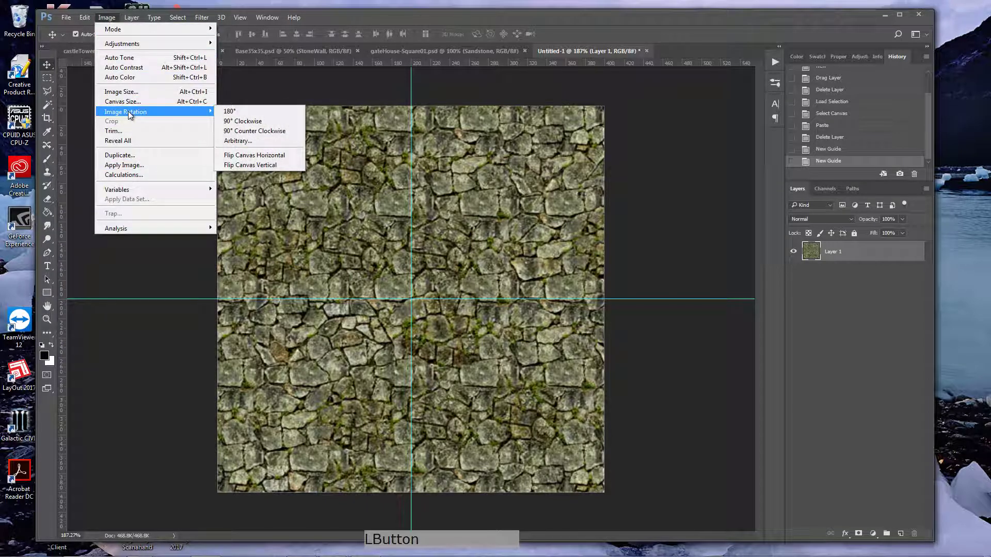
left_click(123, 101)
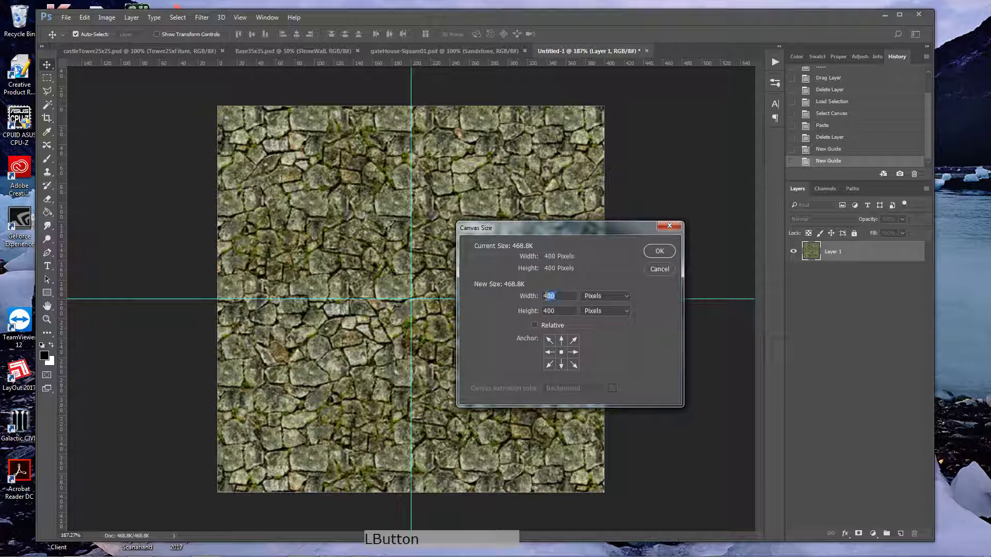
type("410")
double_click(550, 311)
type("410")
left_click(653, 254)
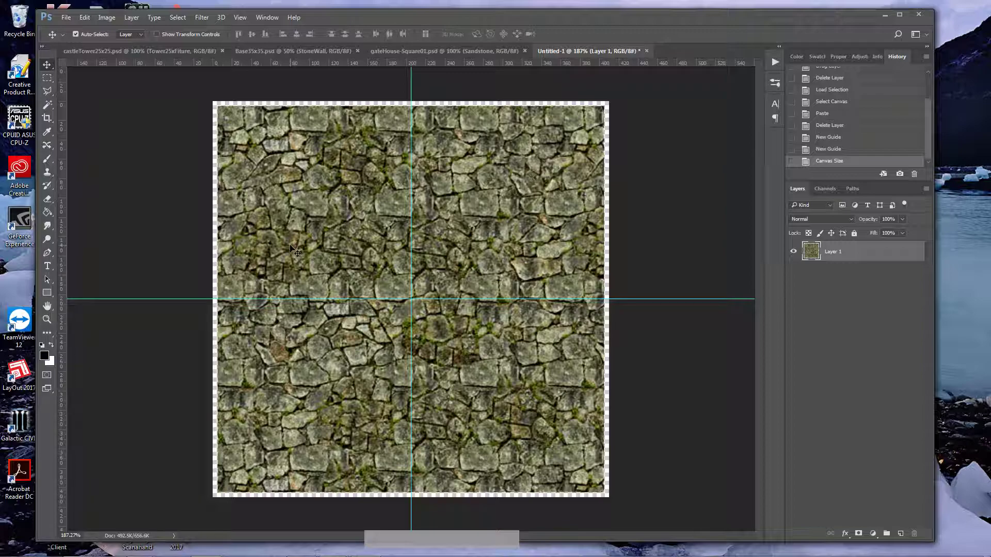
Step: Select a circle centred on the guide crossing, almost as wide as the stone texture, and cut away everything outside it
left_click(46, 76)
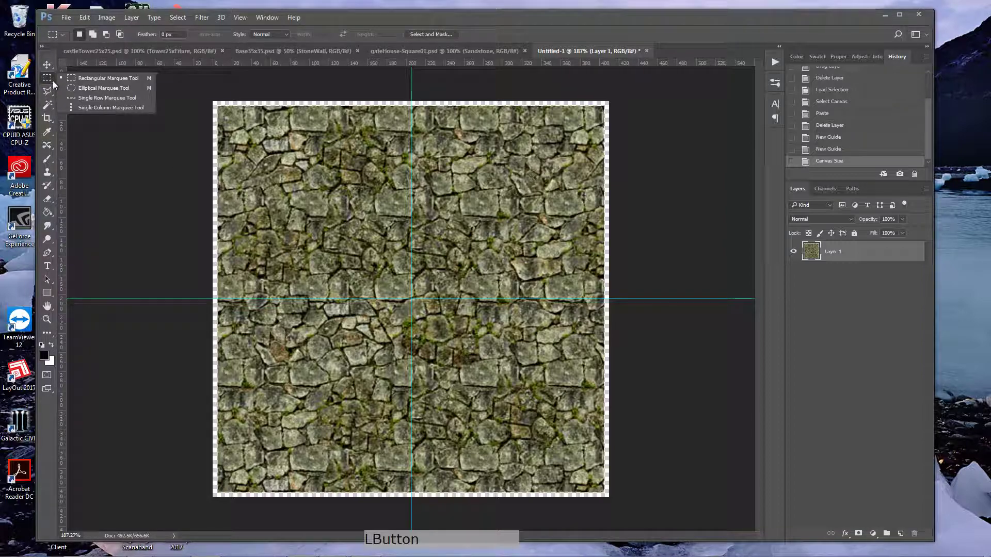
left_click(86, 90)
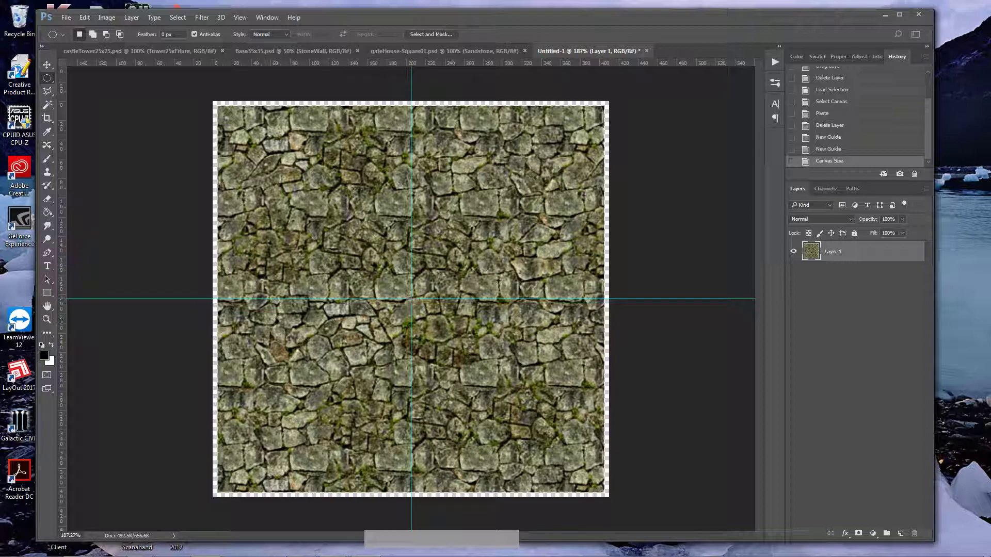
left_click_drag(411, 298, 738, 107)
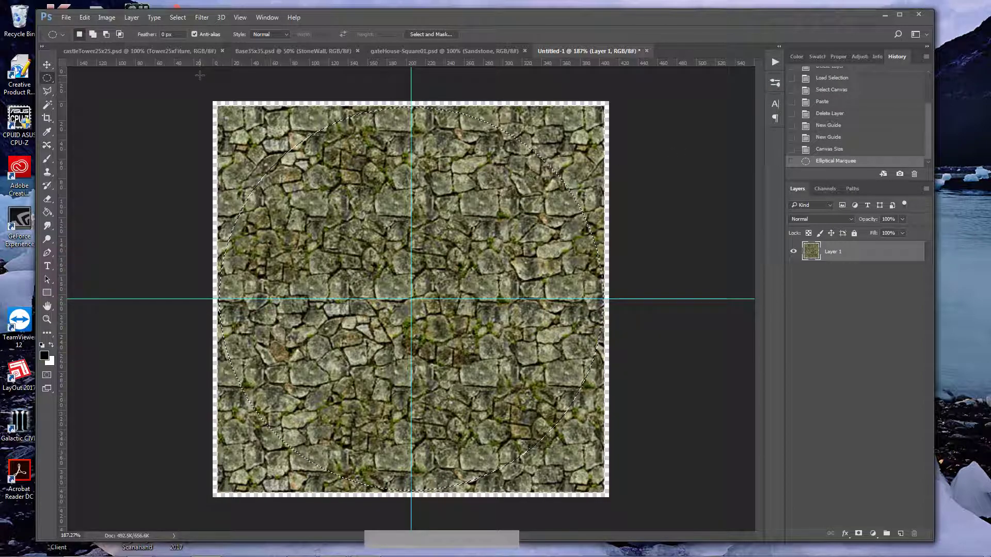
left_click(178, 17)
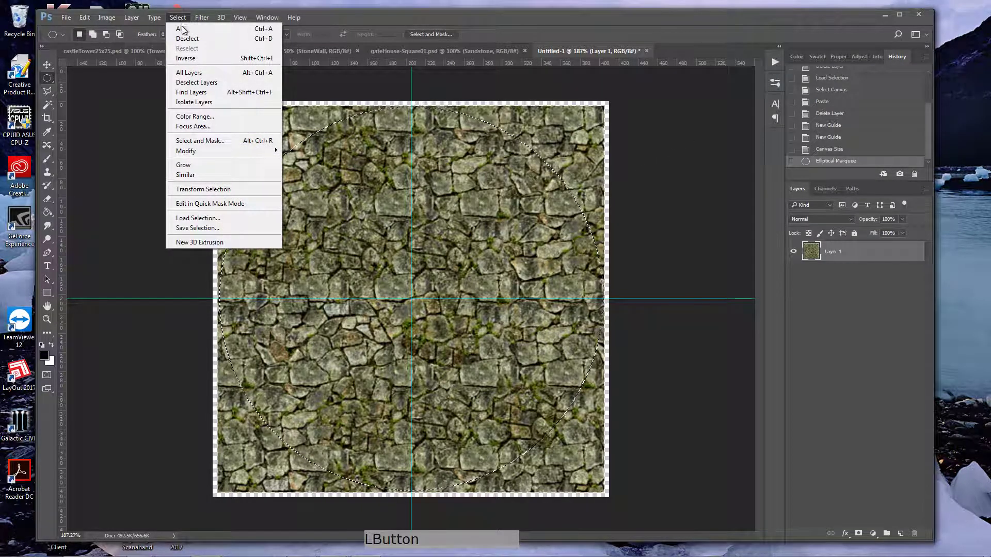
left_click(185, 58)
key("ctrl+x")
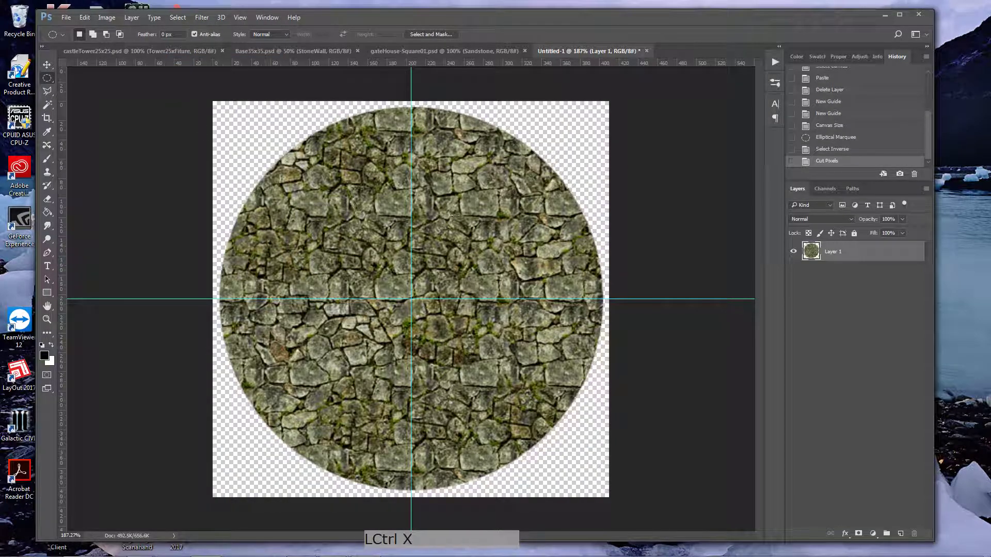
Step: Load the stone circle as a selection and fill it with the black foreground color on a new layer
left_click(812, 255, "ctrl")
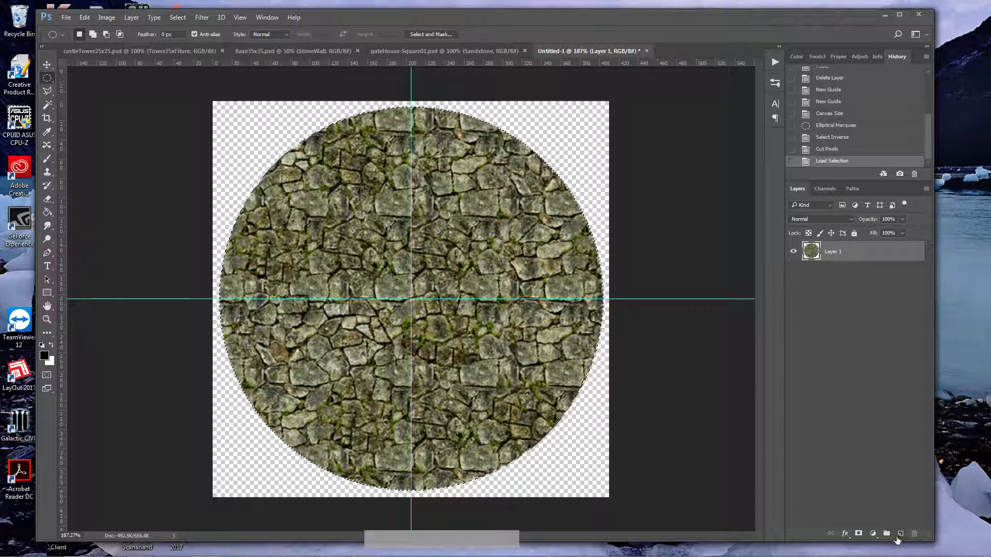
left_click(898, 535)
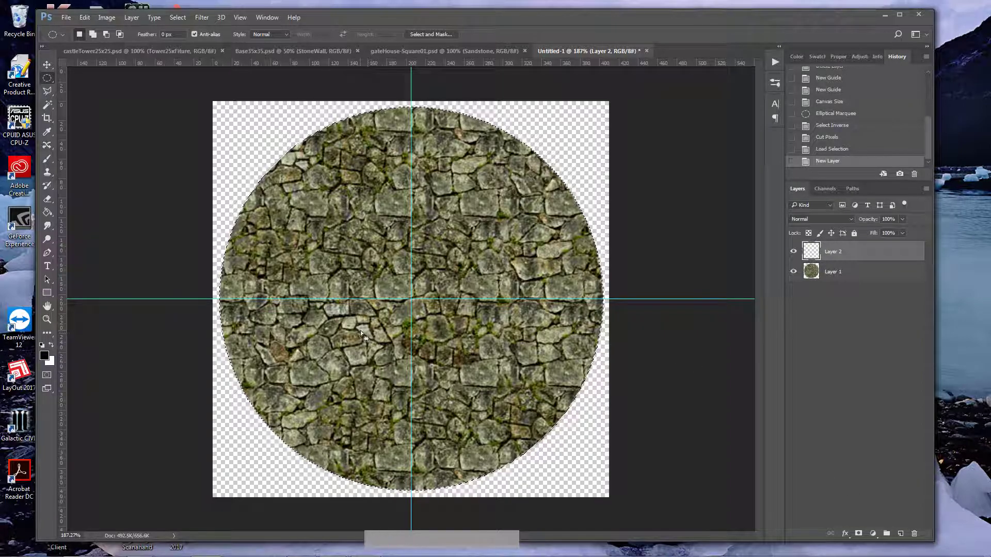
key("i")
key("shift+F5")
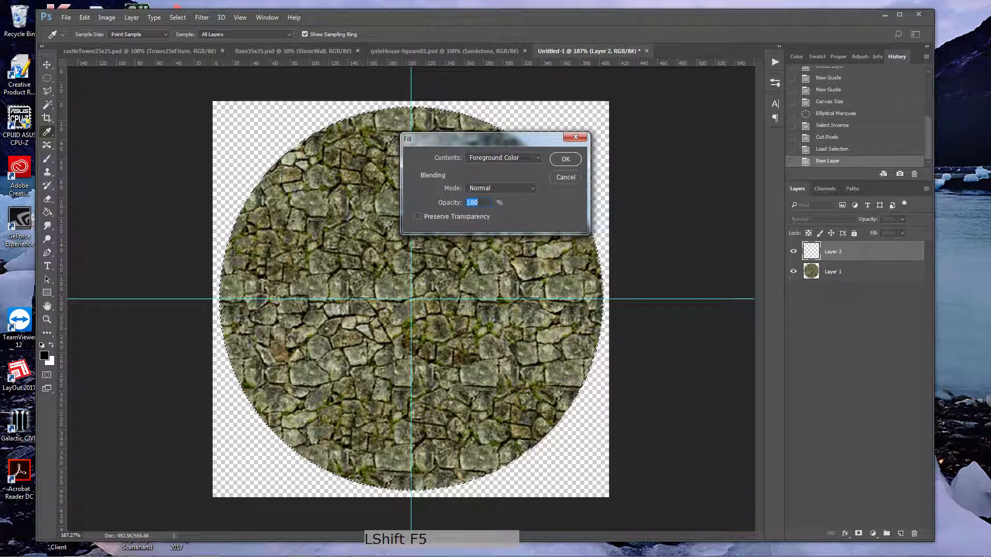
left_click(565, 159)
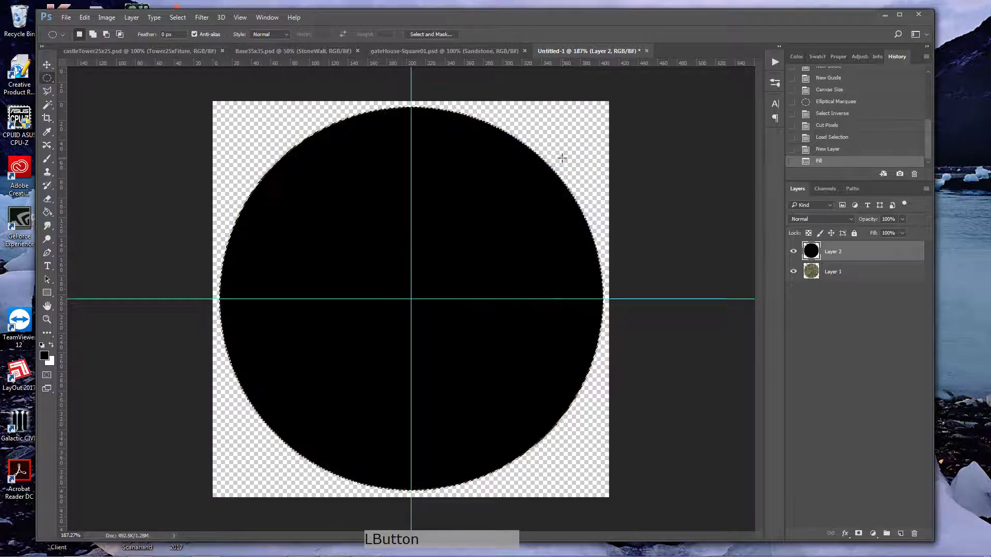
Step: Contract the circular selection by 4 pixels and cut the black inside it to leave a thin outline ring
left_click(201, 18)
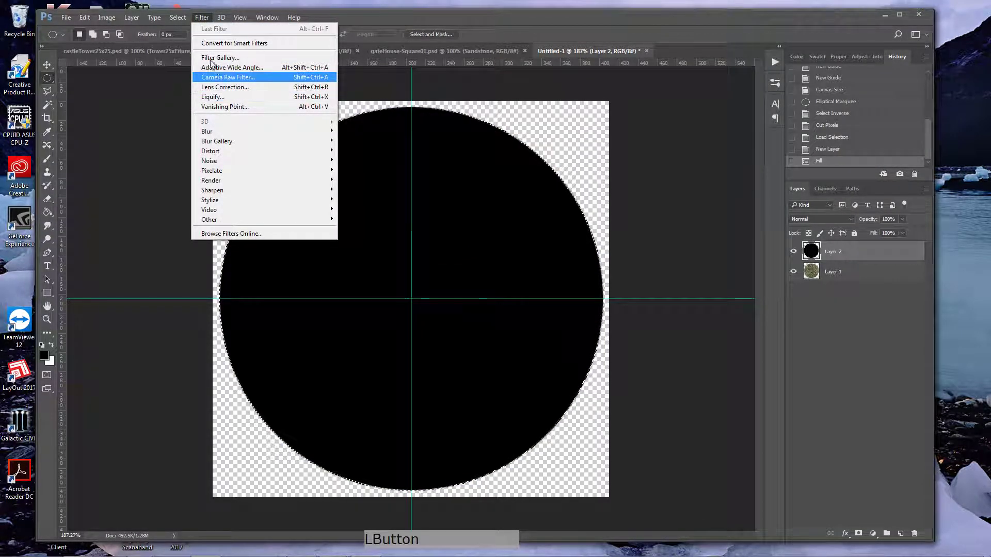
mouse_move(178, 21)
mouse_move(242, 151)
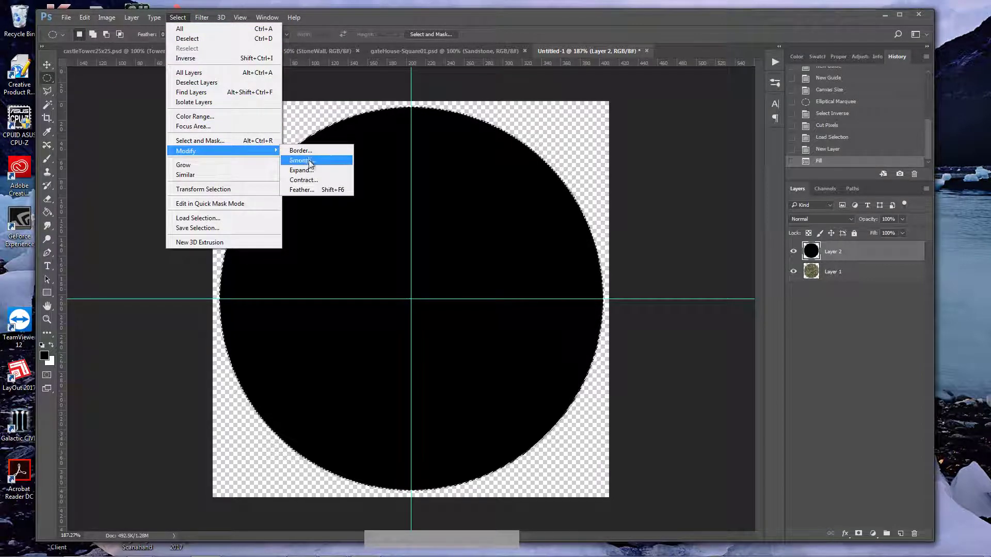
left_click(311, 185)
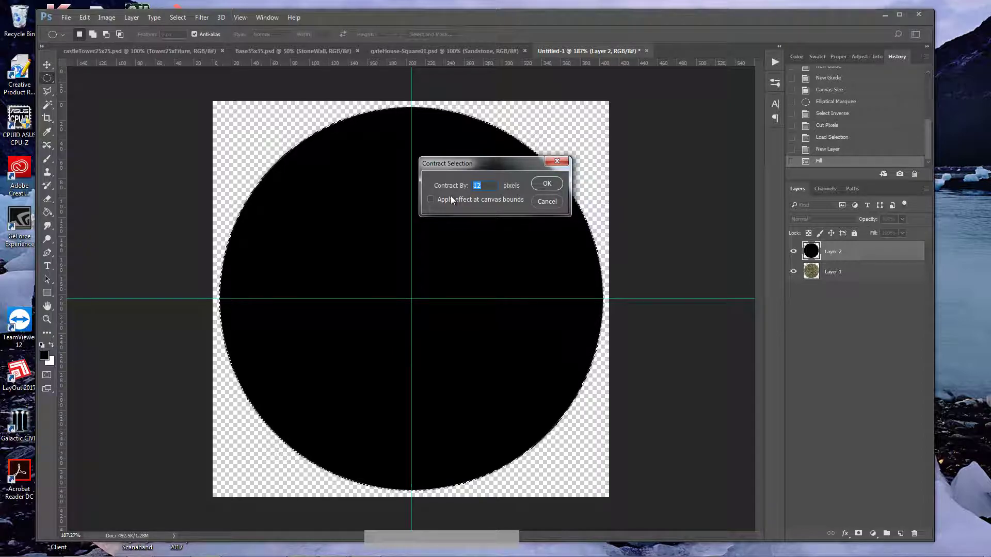
type("4")
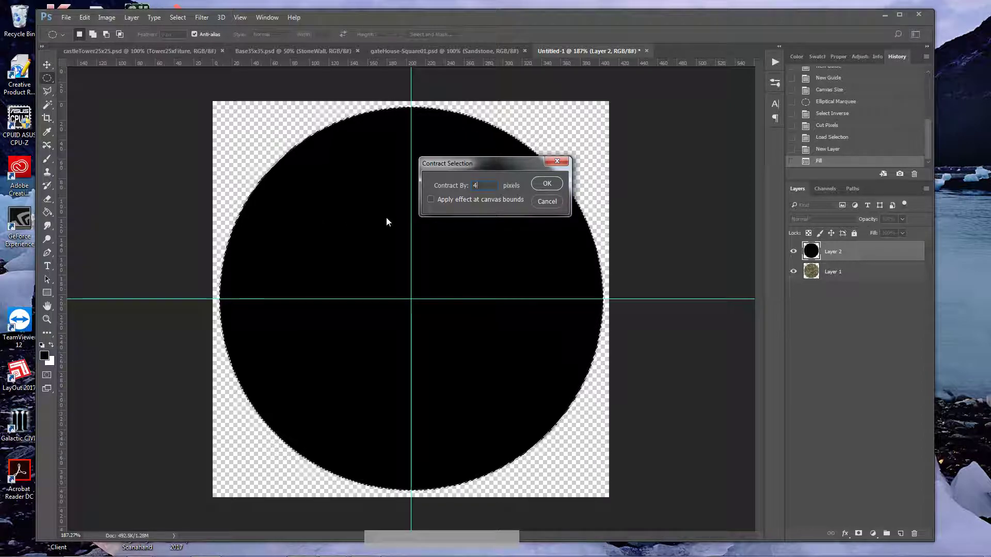
left_click(540, 185)
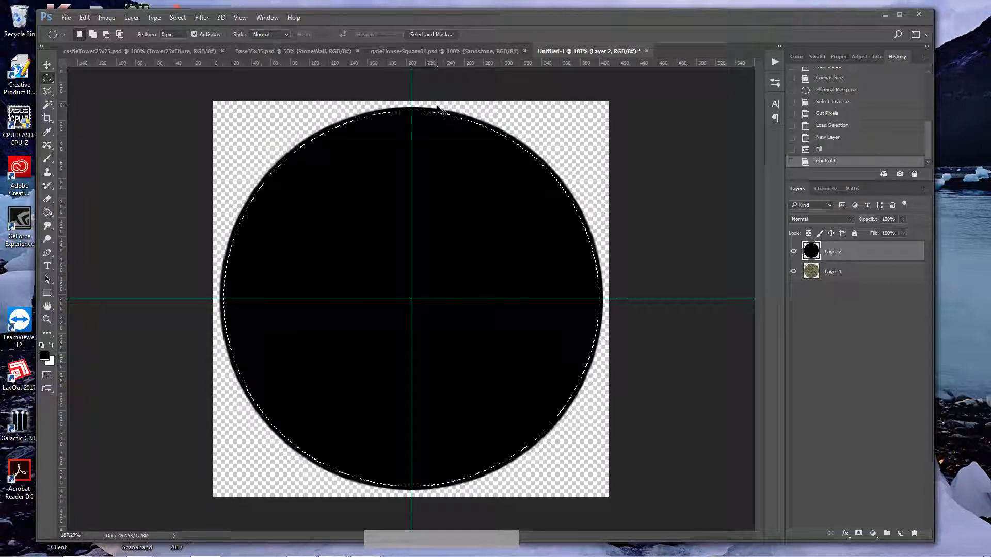
key("ctrl+x")
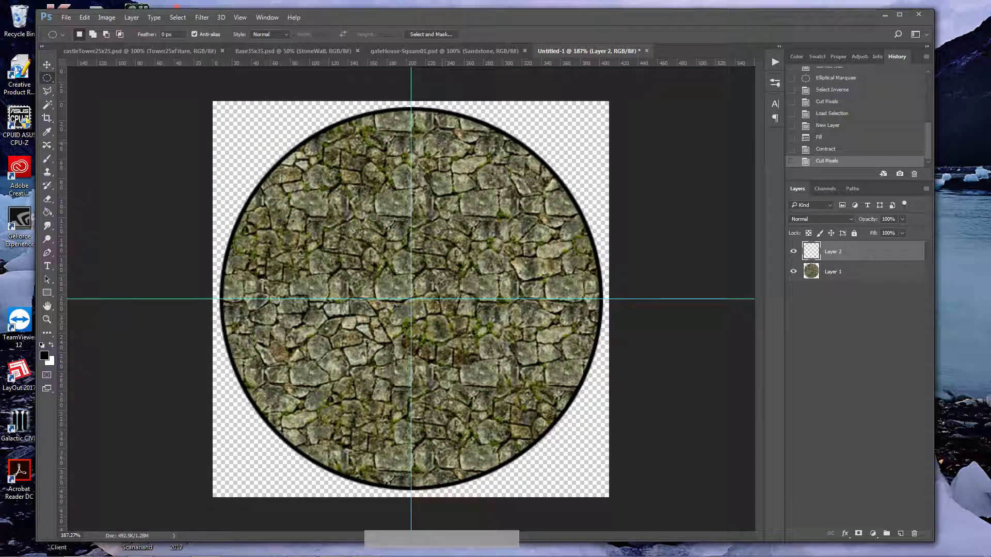
Step: Add a new layer above the outline ring and load the stone circle as a selection
left_click(812, 252, "ctrl")
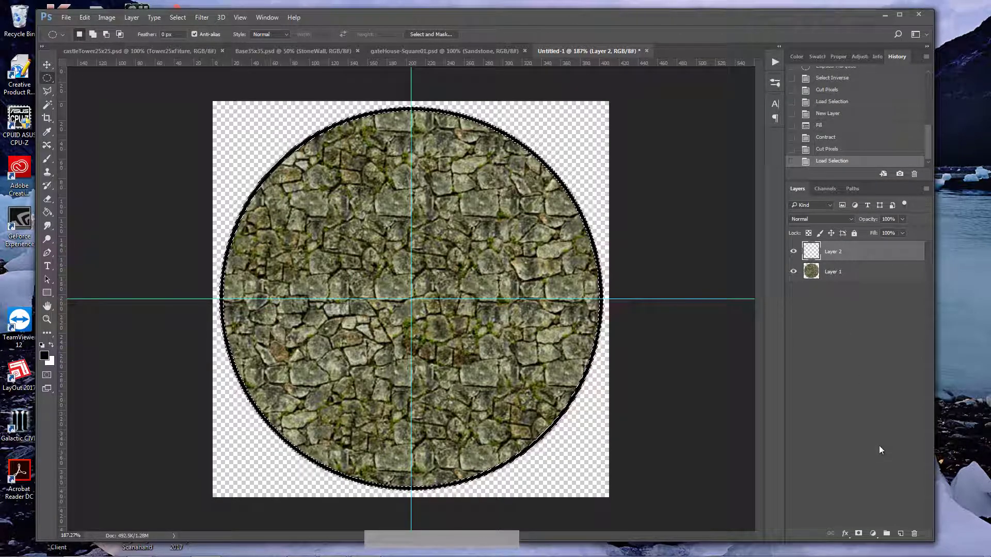
left_click(900, 533)
left_click(805, 293, "ctrl")
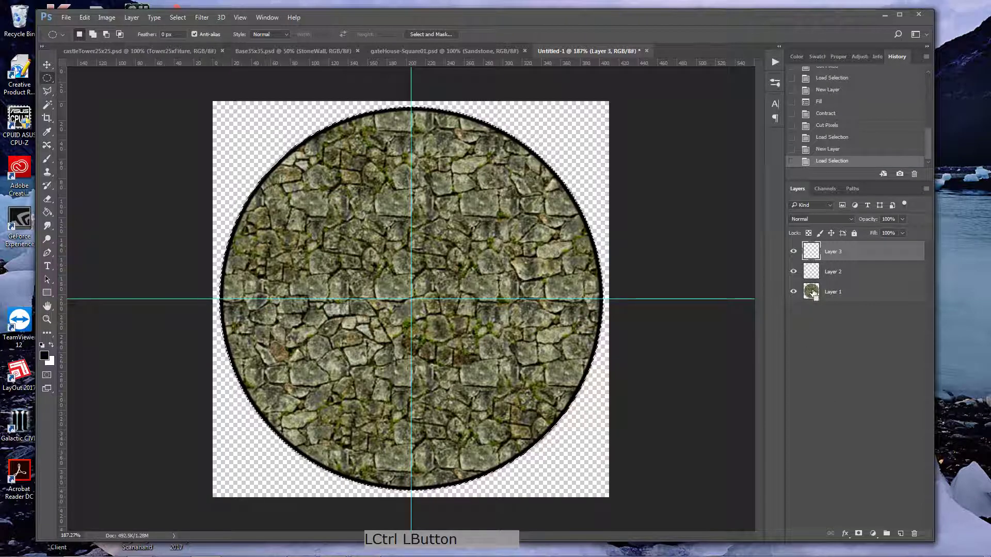
Step: Save the circular selection under the name OuterCircle
left_click(179, 23)
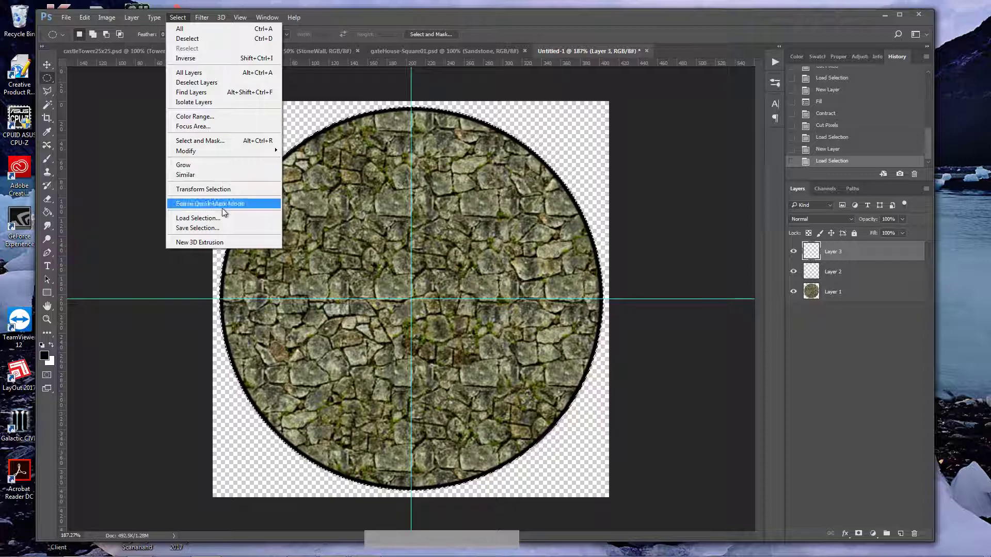
left_click(222, 228)
type("OuterCircle")
key("Return")
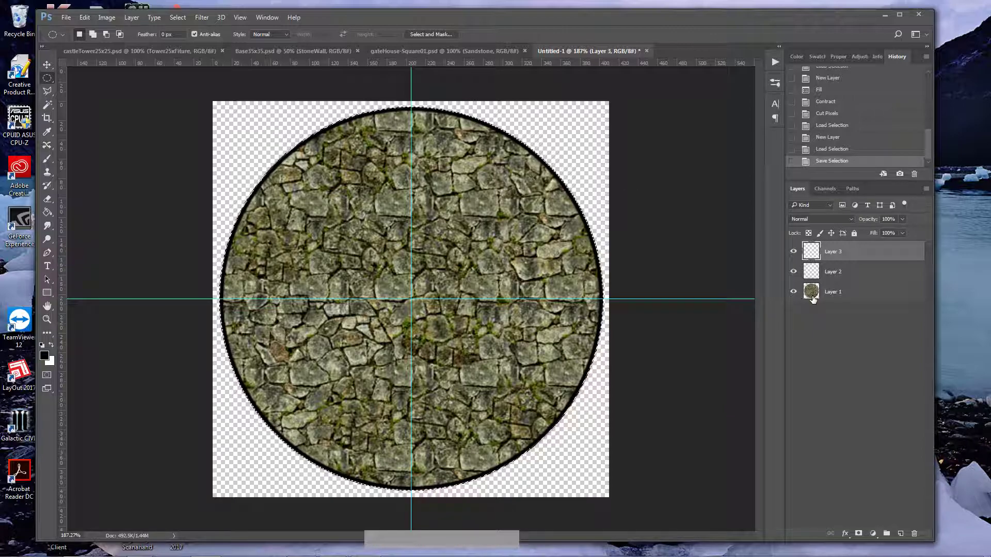
Step: Contract the circular selection by 41 pixels
left_click(178, 17)
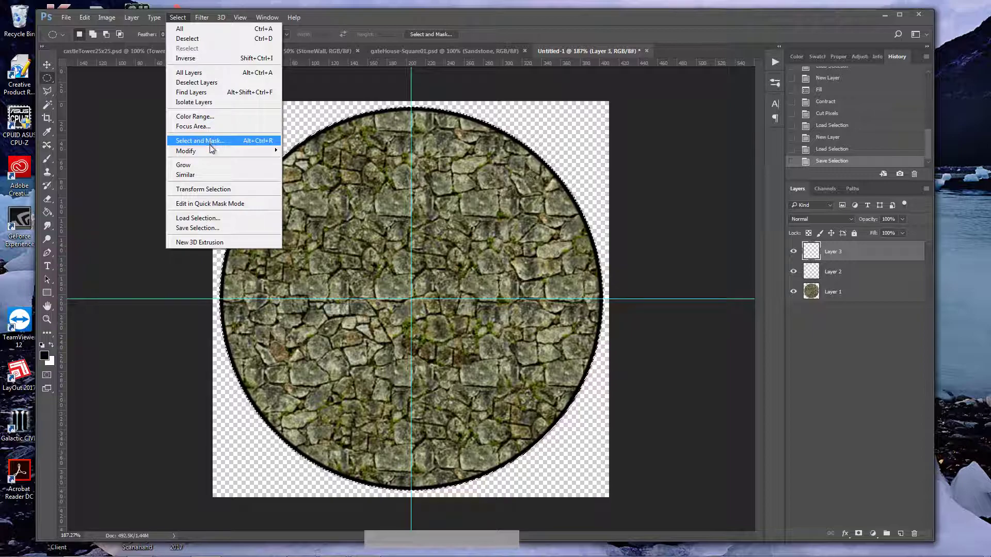
mouse_move(209, 150)
left_click(300, 179)
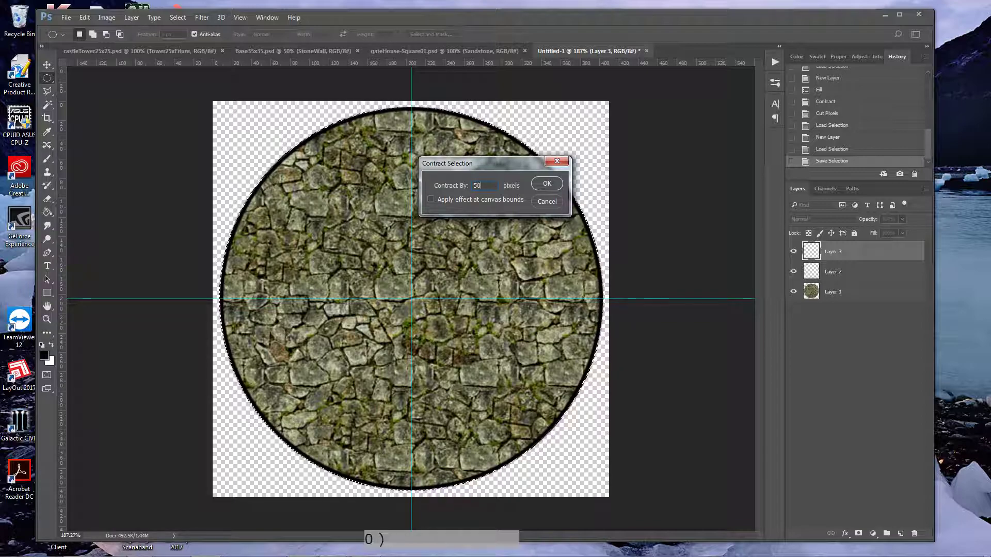
type("50")
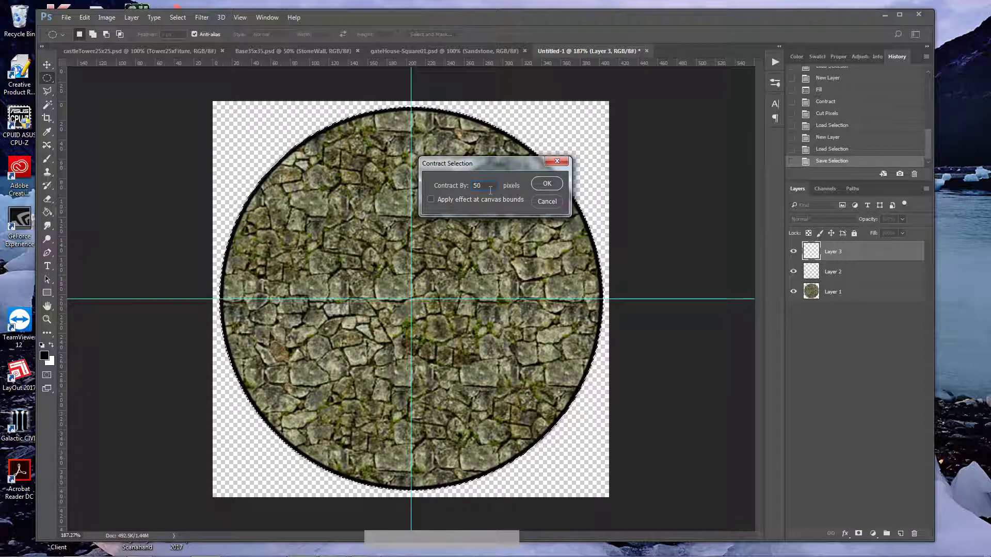
key("BackSpace")
key("BackSpace")
type("45")
key("BackSpace")
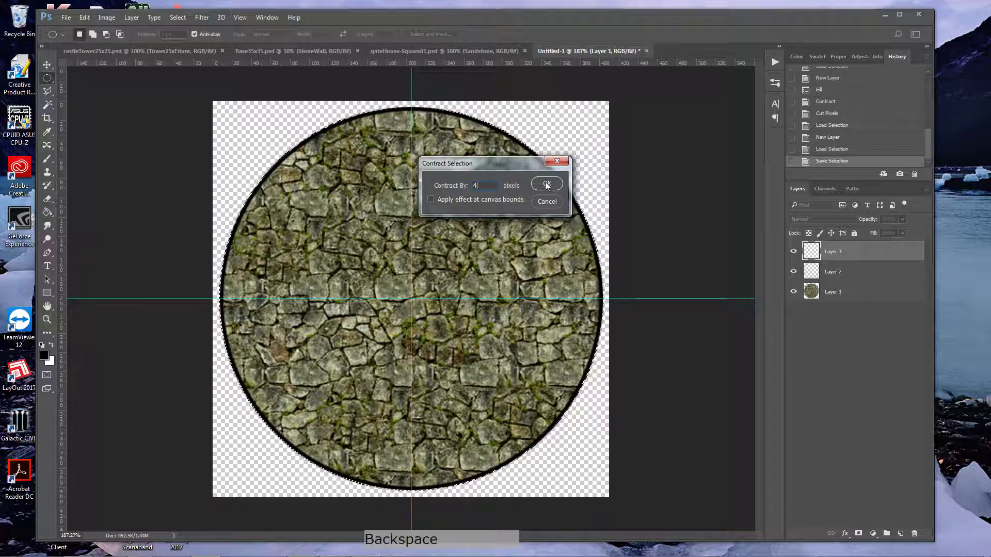
type("0")
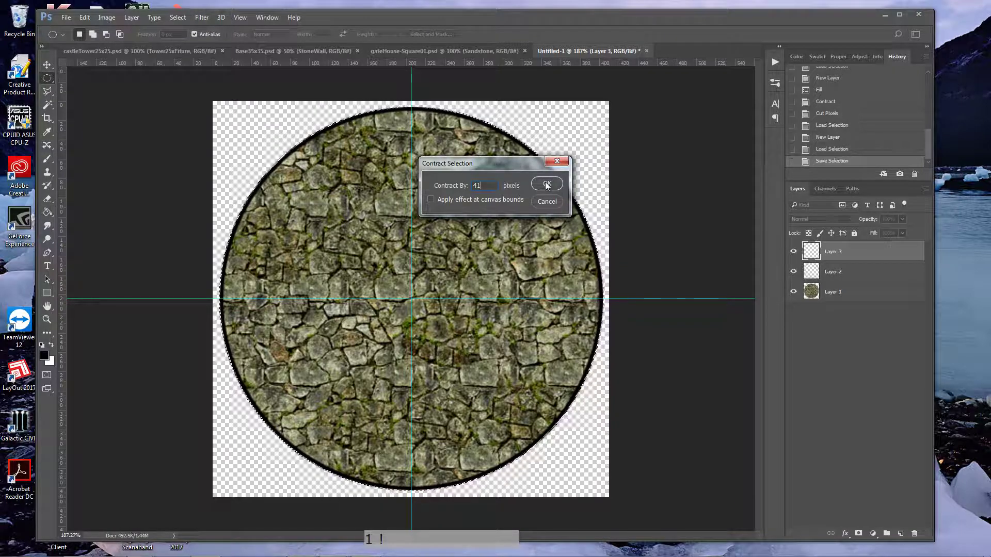
key("KP_Enter")
Step: Fill the contracted circle with the black foreground color on the new layer at 100% opacity
key("shift")
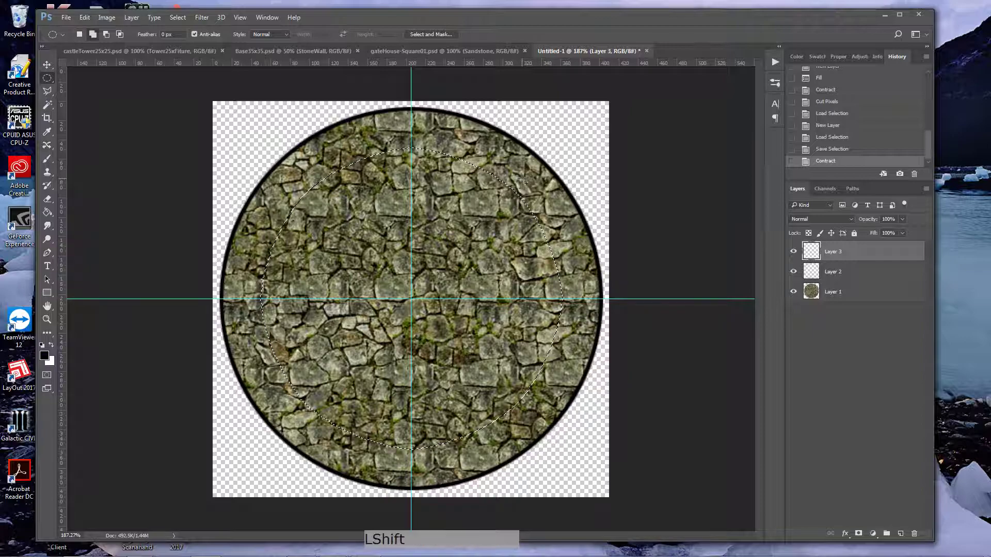
key("shift+F5")
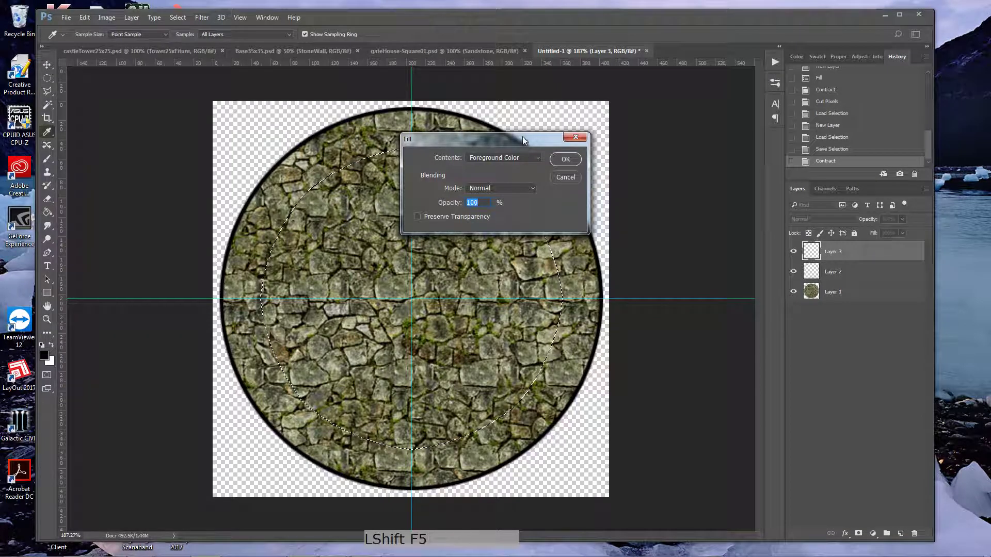
left_click(567, 161)
Step: Contract the selection by a few pixels, cut the black inside it to leave a thin ring, and merge that layer down into the outline layer
left_click(178, 19)
mouse_move(227, 150)
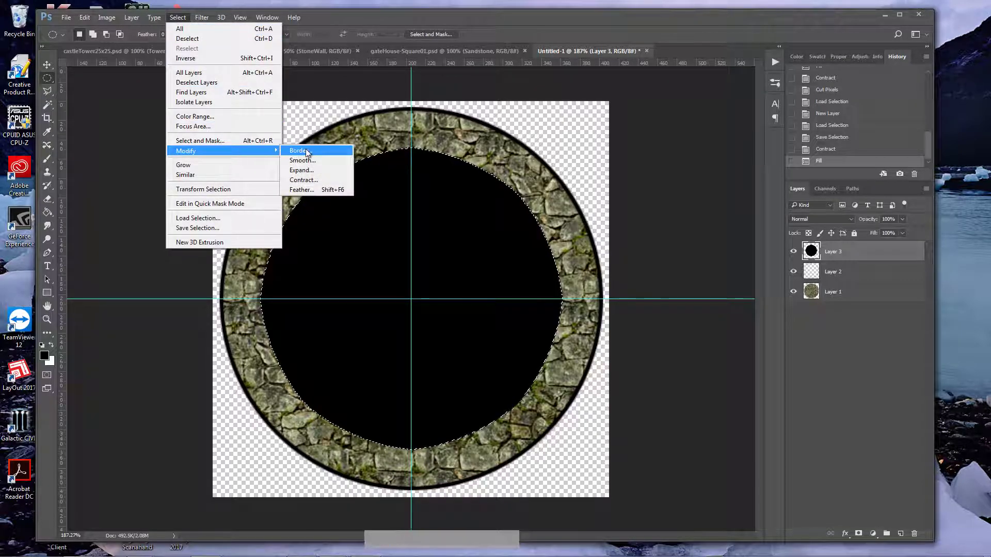
left_click(309, 179)
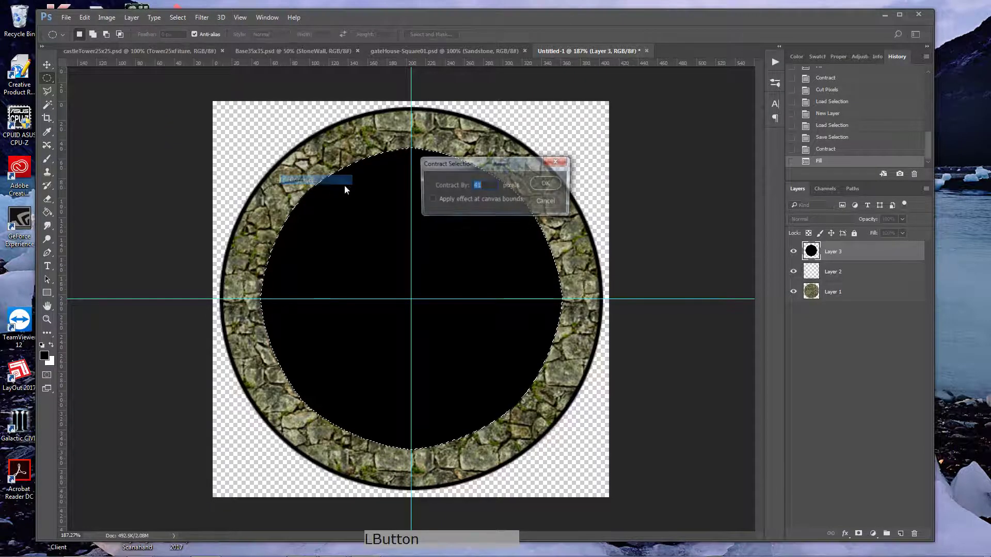
left_click(547, 184)
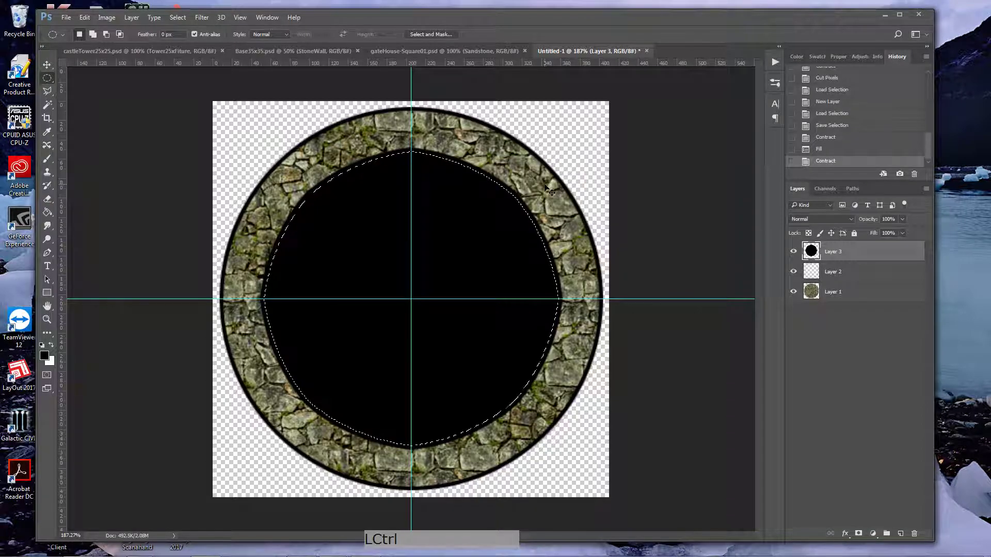
key("ctrl+x")
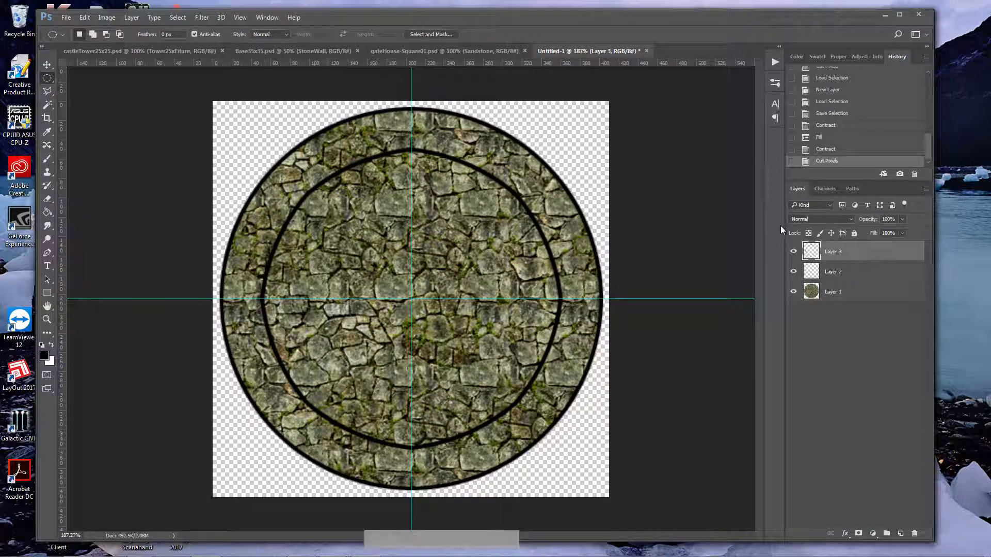
left_click(830, 252)
key("ctrl+e")
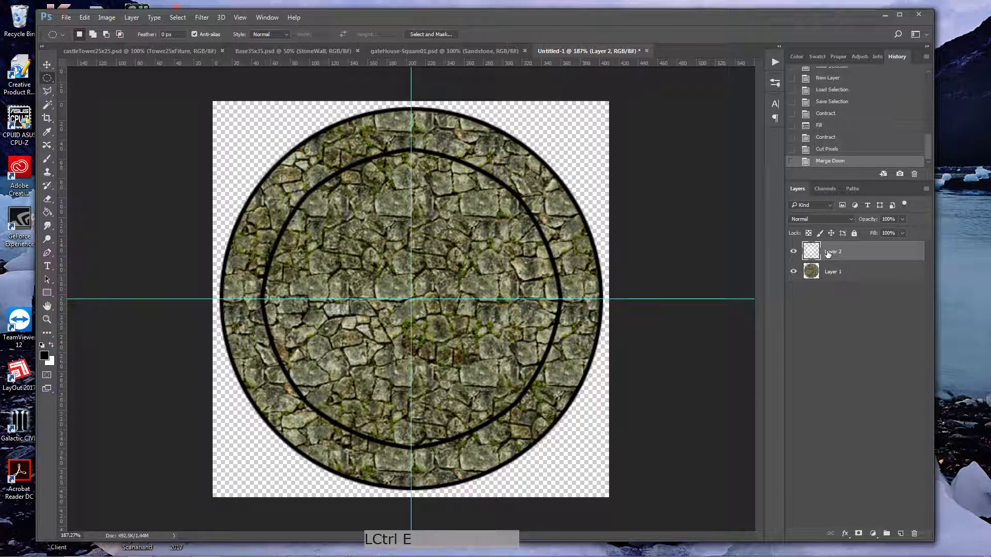
Step: Select the area inside the inner ring with the Magic Wand and save the selection as InnerCircle
left_click(47, 105)
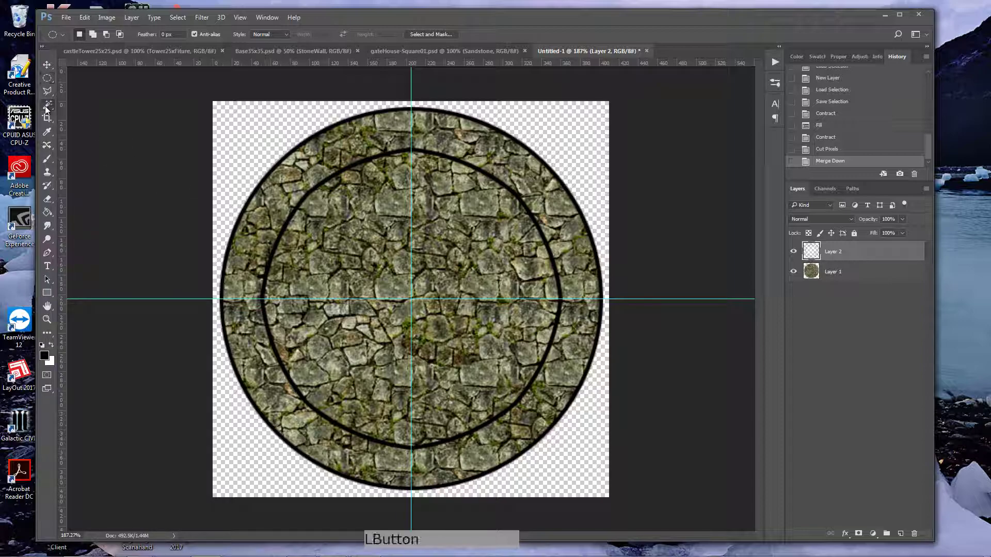
left_click(379, 213)
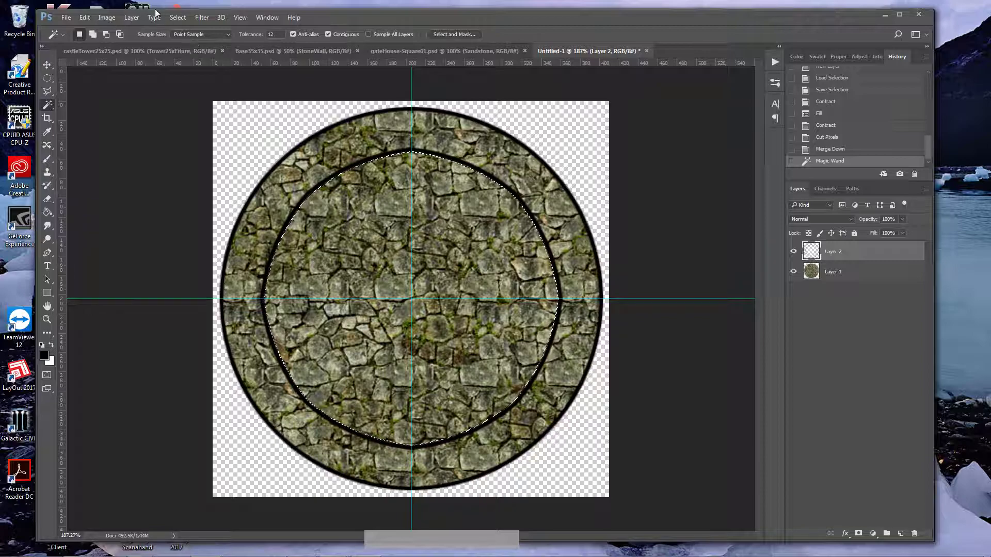
left_click(180, 18)
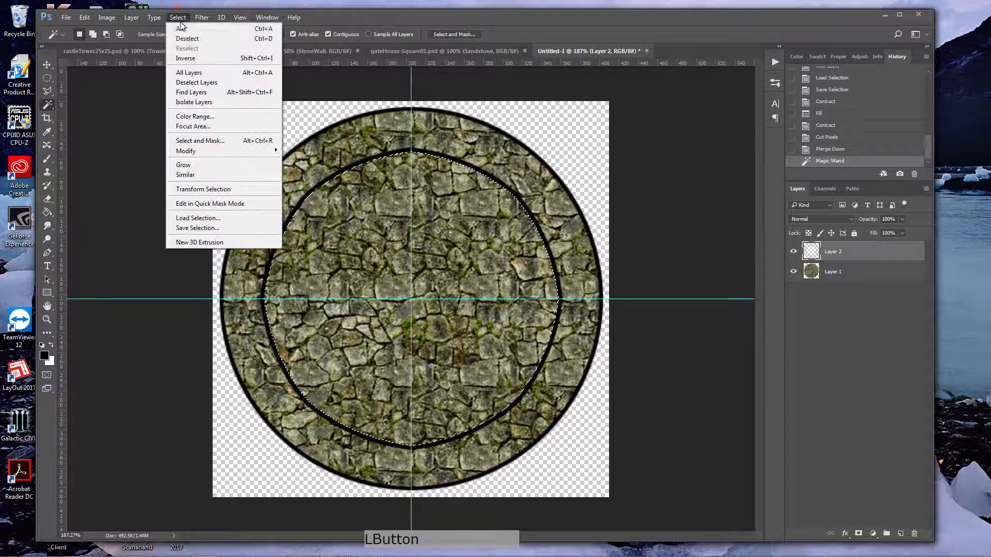
left_click(219, 228)
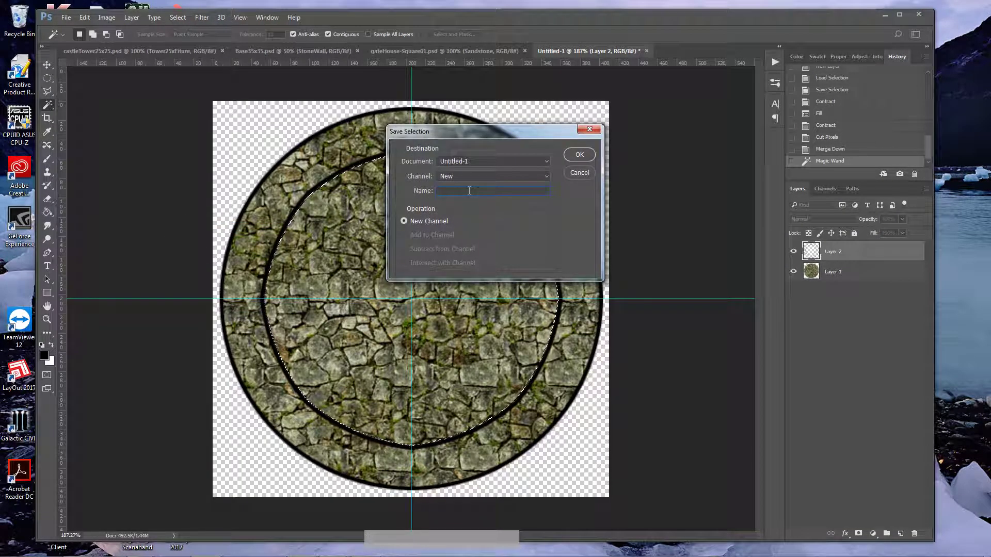
type("InnerCirc")
key("Return")
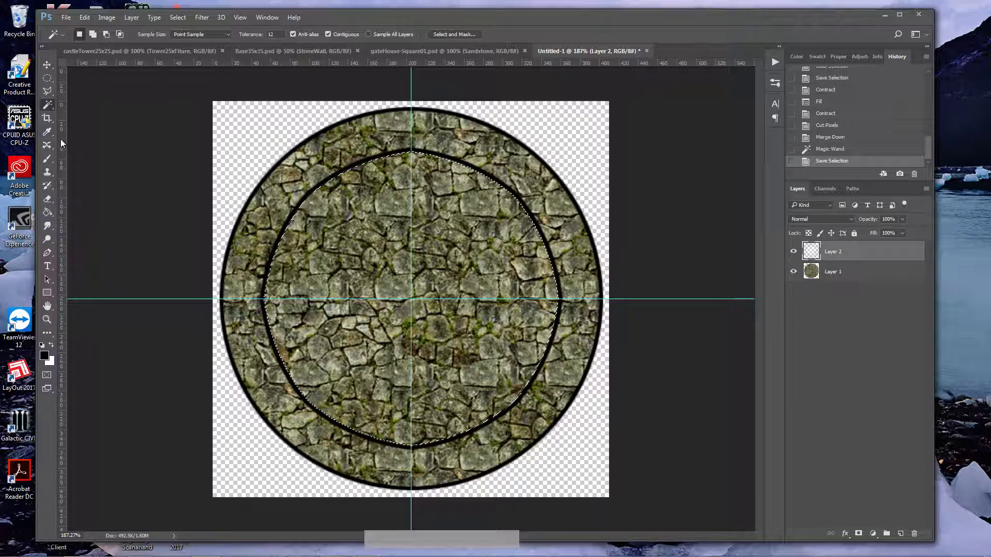
Step: Draw a square marquee centred on the vertical guide at the circle's upper edge, spanning from the outer outline to the inner ring
left_click(47, 319)
left_click_drag(409, 128, 477, 131)
scroll(464, 164, "up", 4)
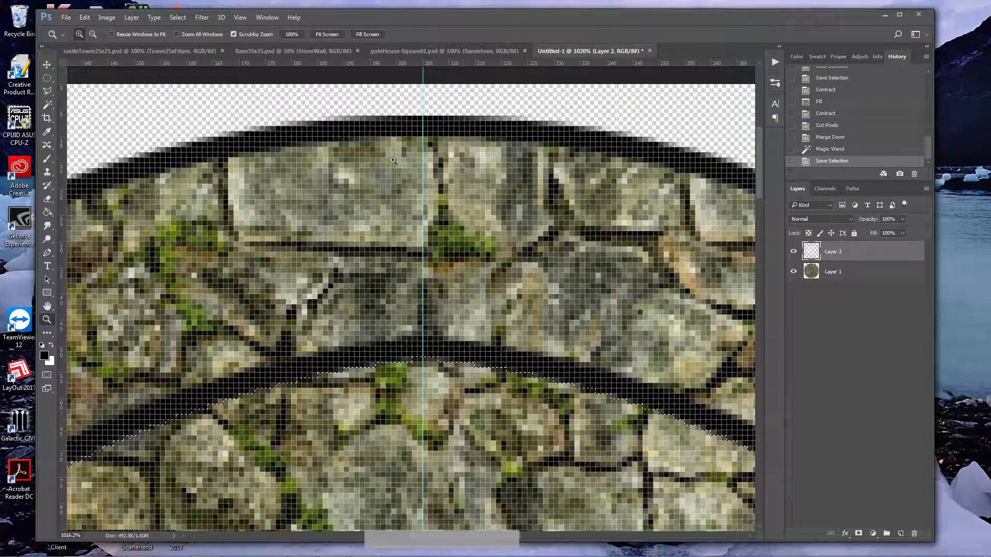
left_click_drag(47, 78, 87, 76)
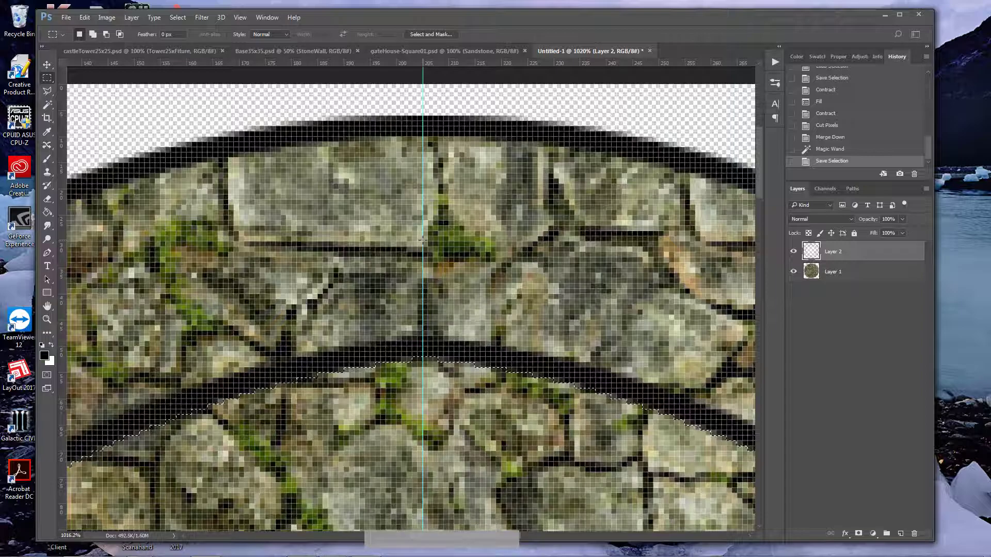
left_click_drag(422, 241, 655, 115)
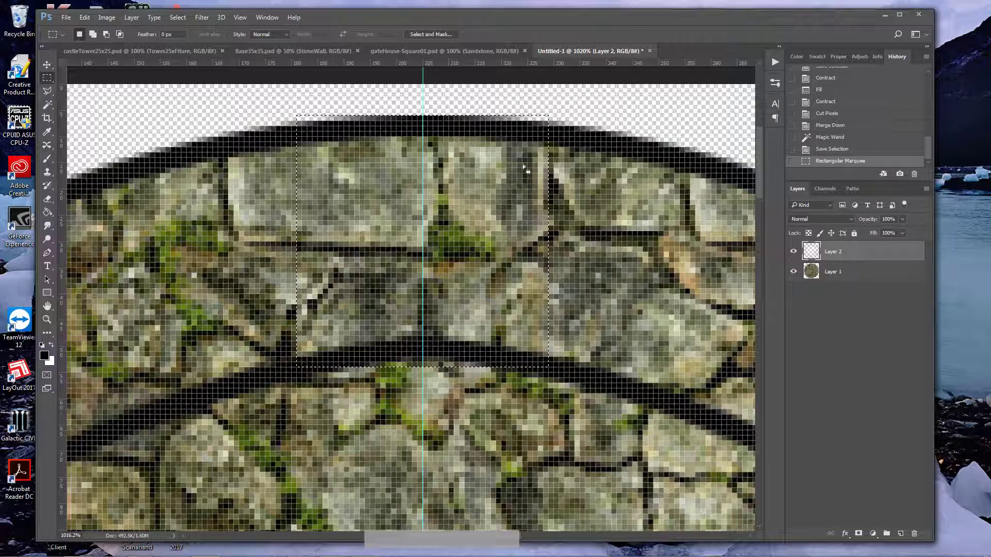
Step: Intersect the square selection with the saved OuterCircle selection
left_click(177, 17)
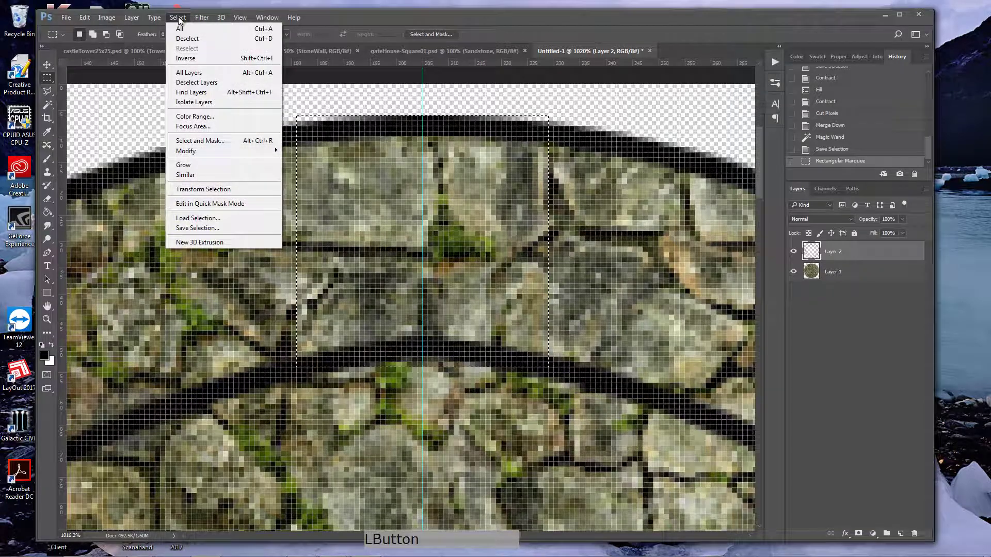
left_click(206, 222)
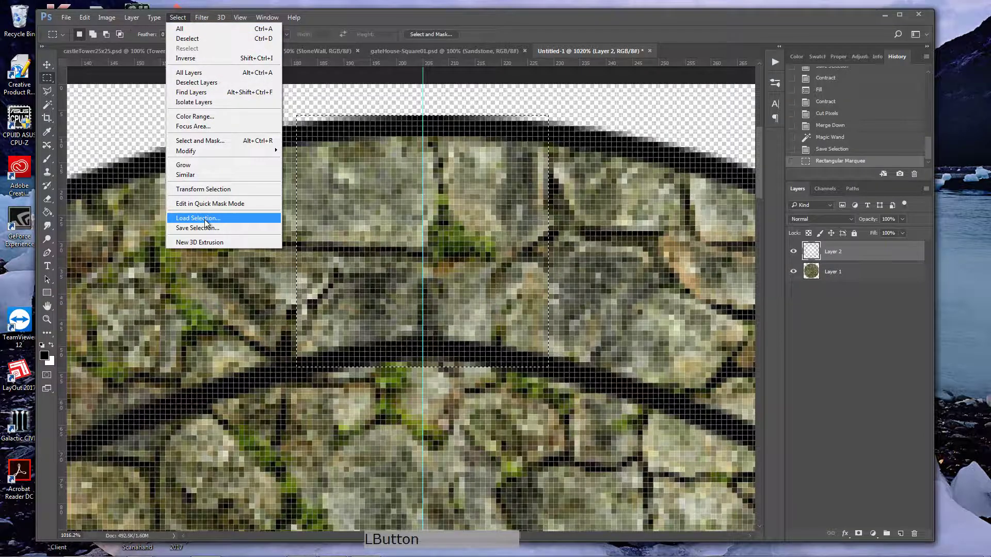
left_click(404, 262)
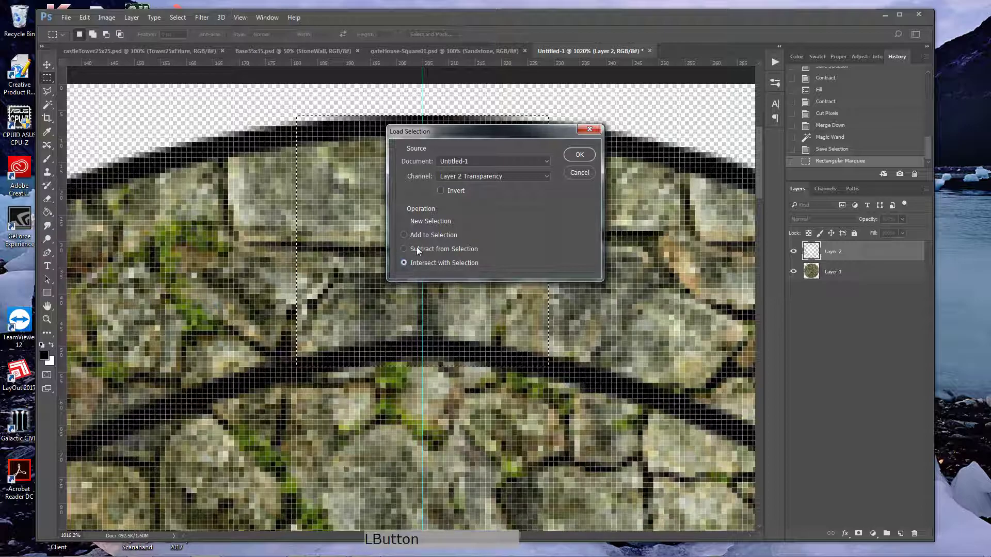
left_click(491, 176)
left_click(452, 200)
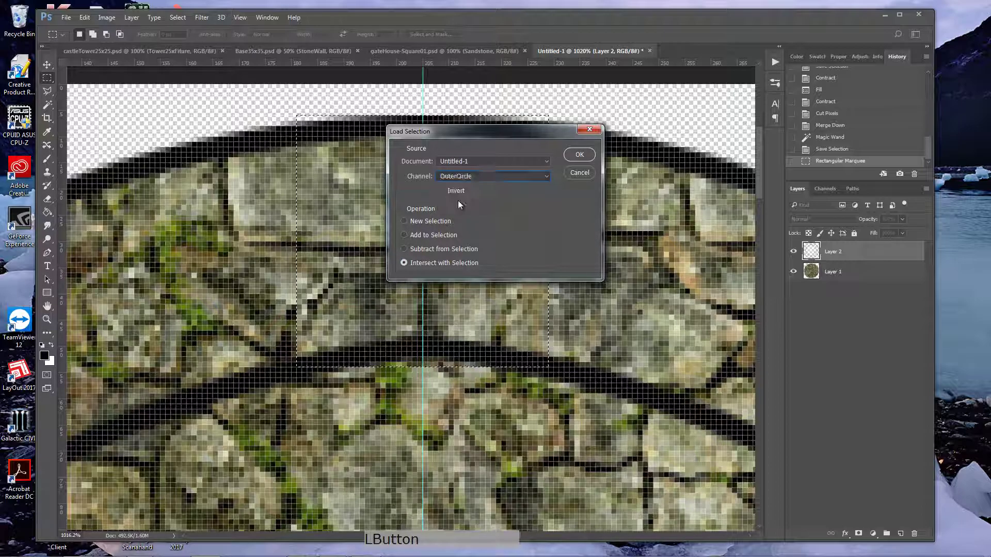
left_click(580, 156)
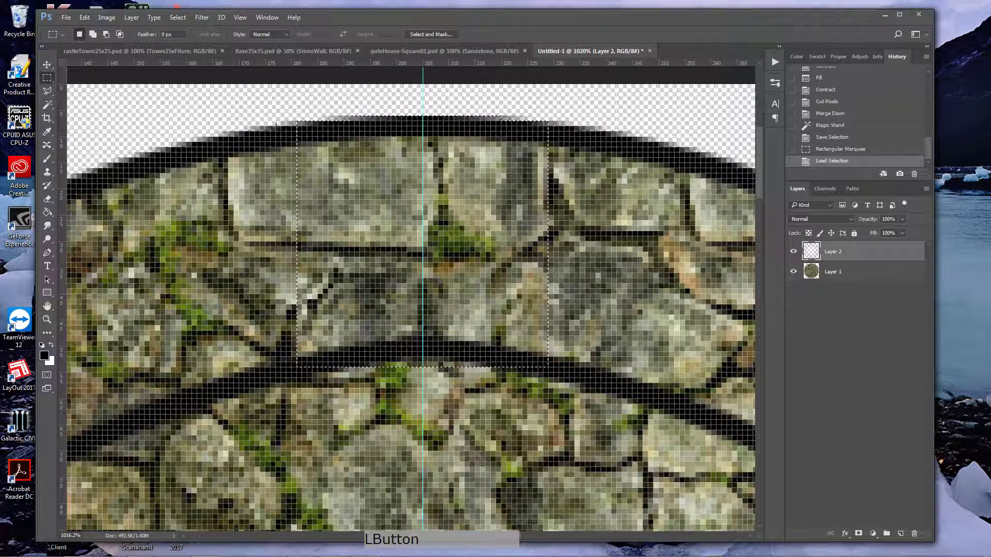
Step: Subtract the saved InnerCircle selection from the current selection
left_click(183, 17)
left_click(198, 218)
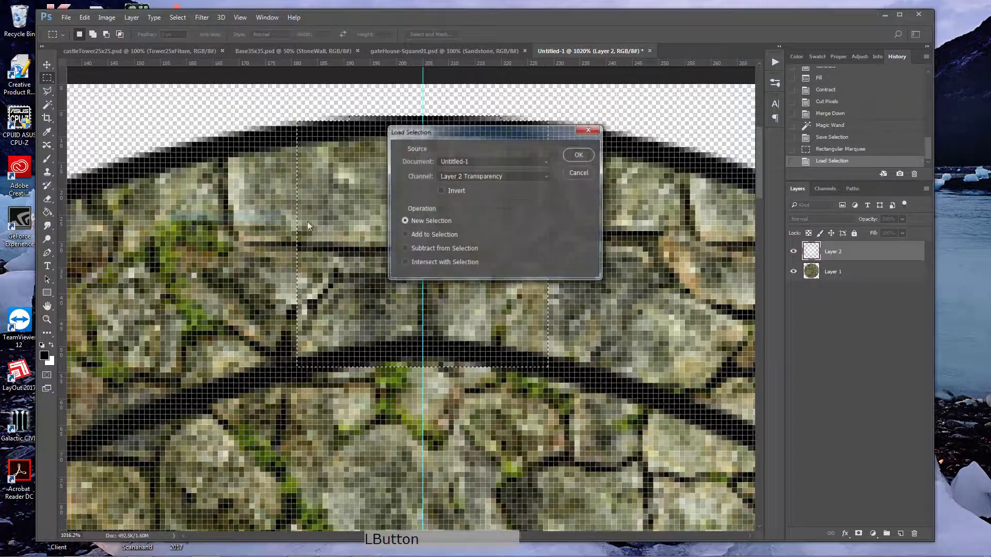
left_click(406, 249)
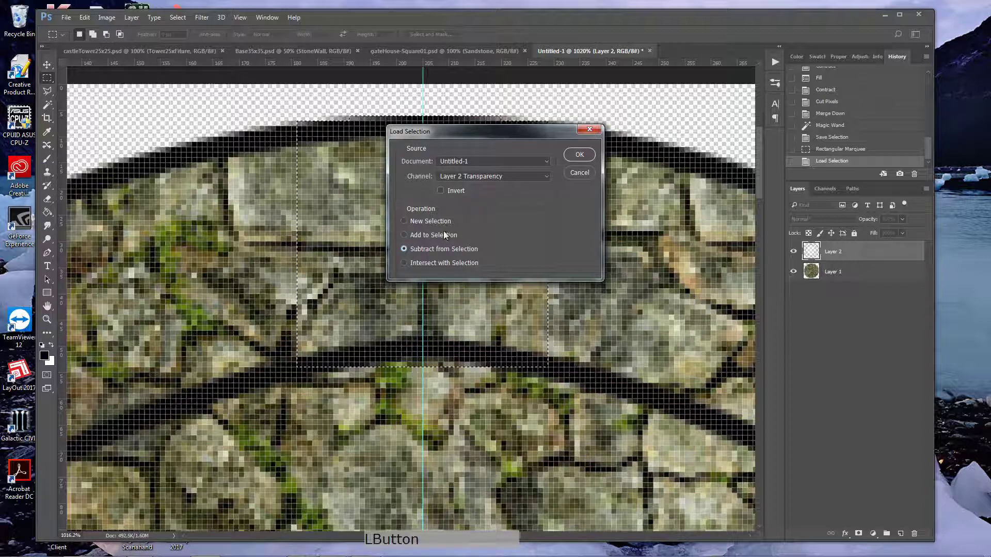
left_click(484, 176)
left_click(465, 207)
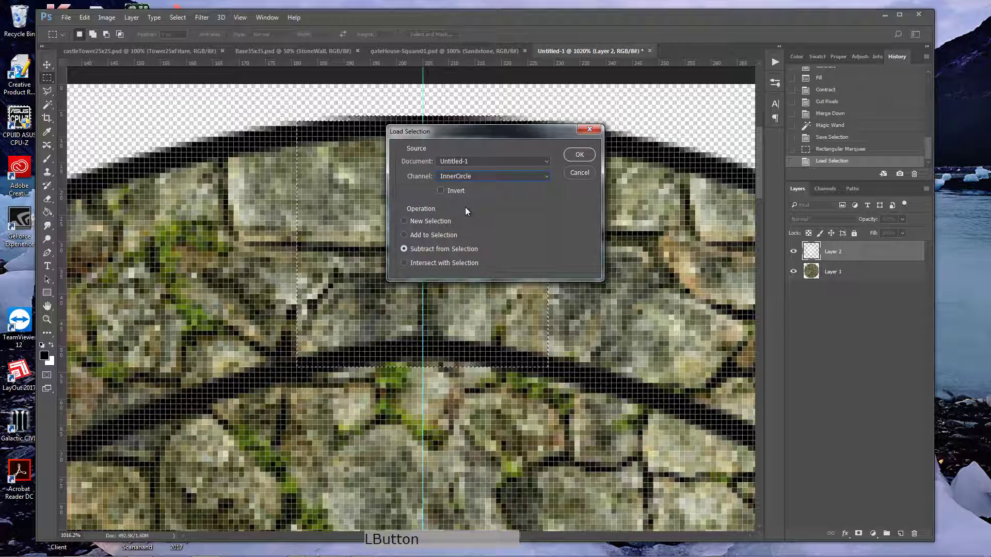
left_click(578, 154)
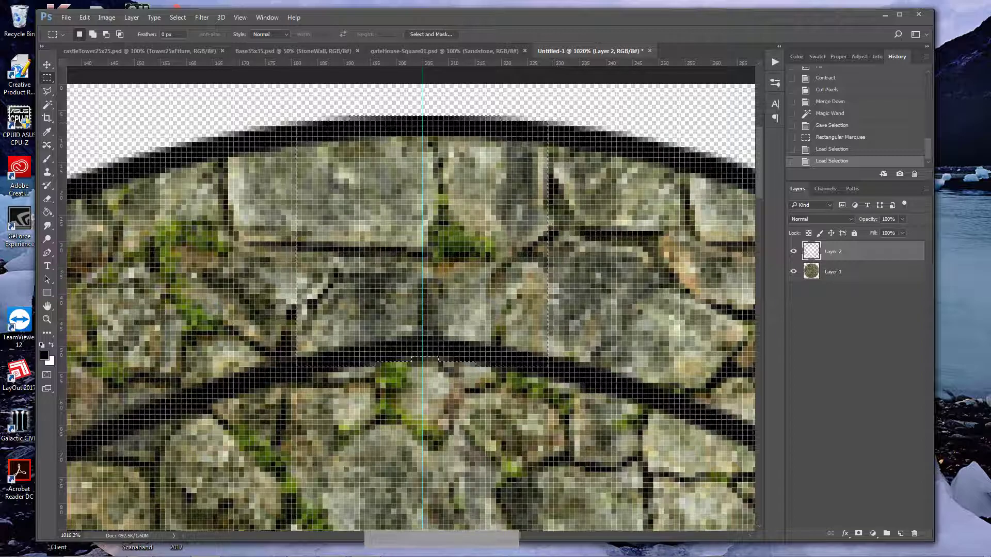
Step: Taper both sides of the selection with the Polygonal Lasso, subtracting slivers outside lines running from the guide intersection to the selection's outer corners
key("ctrl+0")
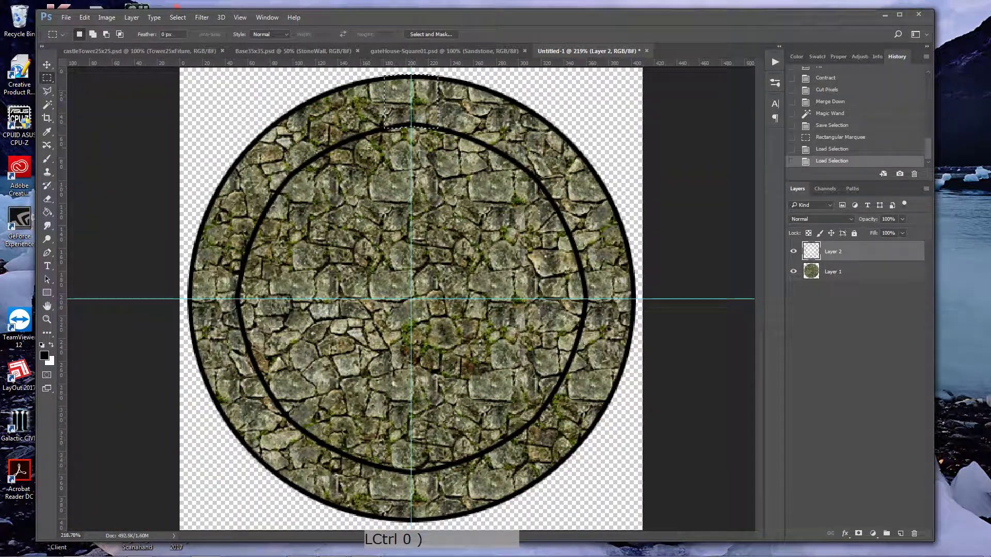
left_click(49, 93)
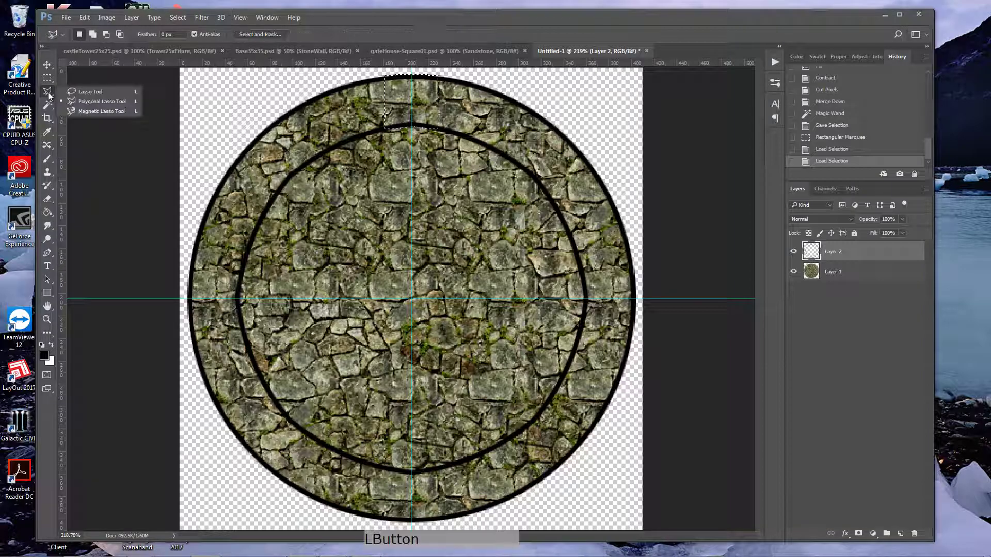
left_click(95, 101)
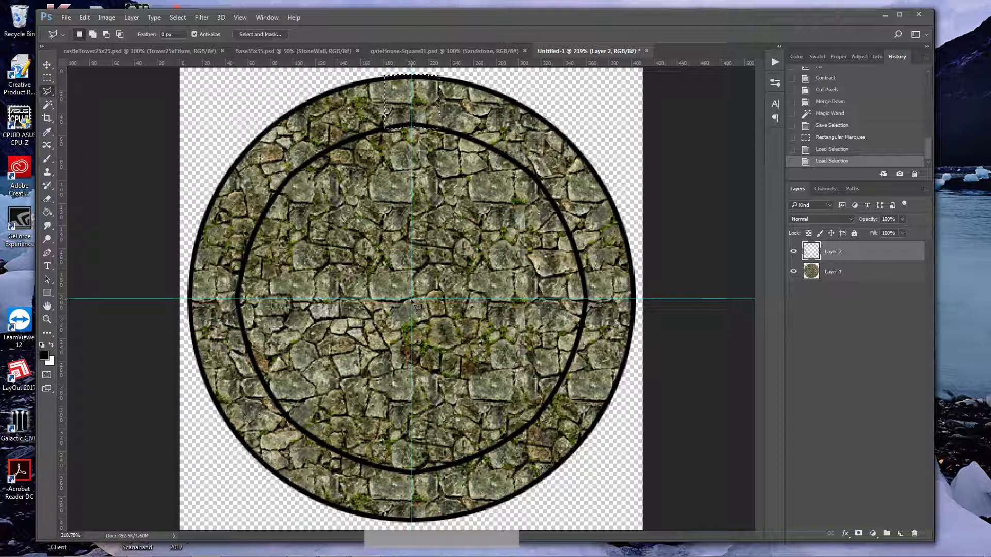
left_click(411, 299, "alt")
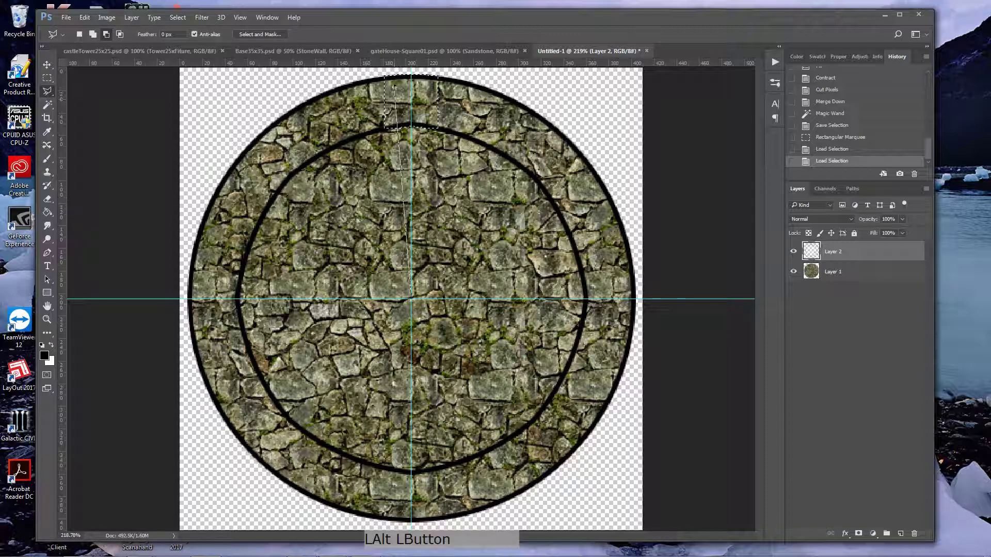
left_click(389, 79, "alt")
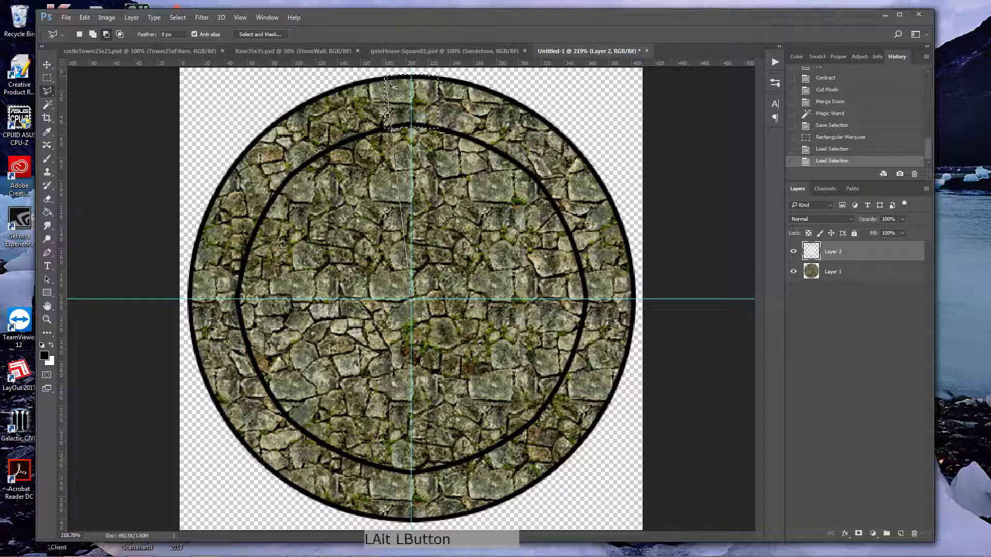
double_click(341, 80)
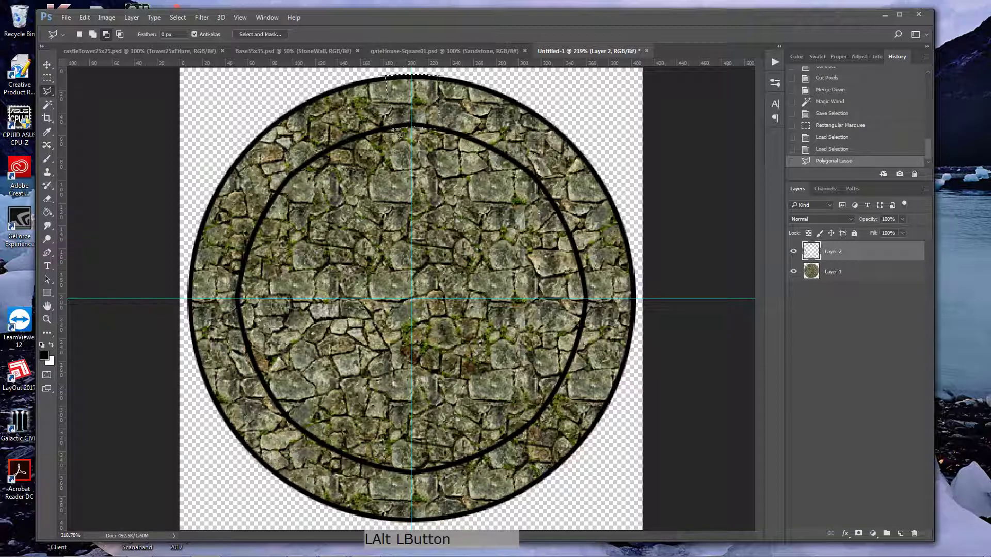
left_click(412, 299, "alt")
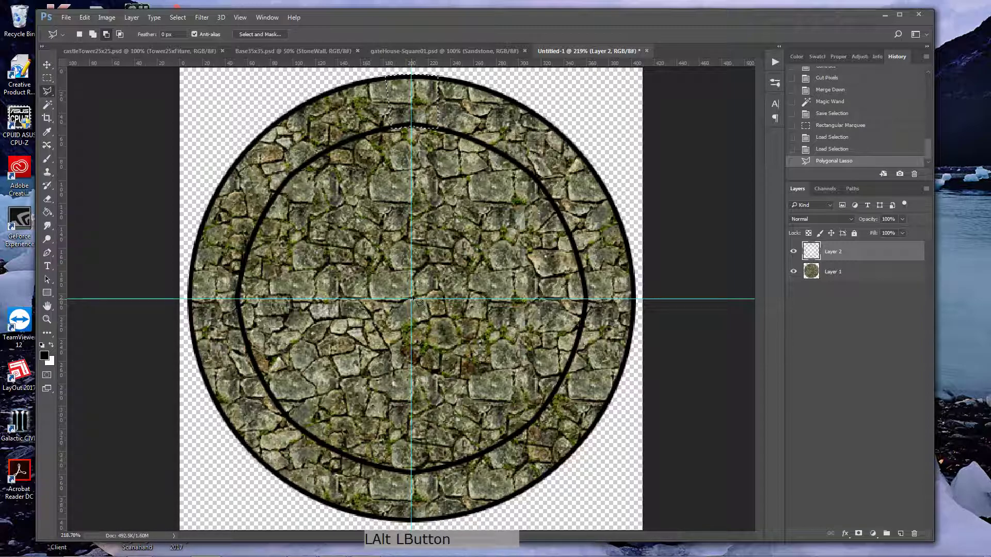
left_click(440, 77, "alt")
double_click(495, 82, "alt")
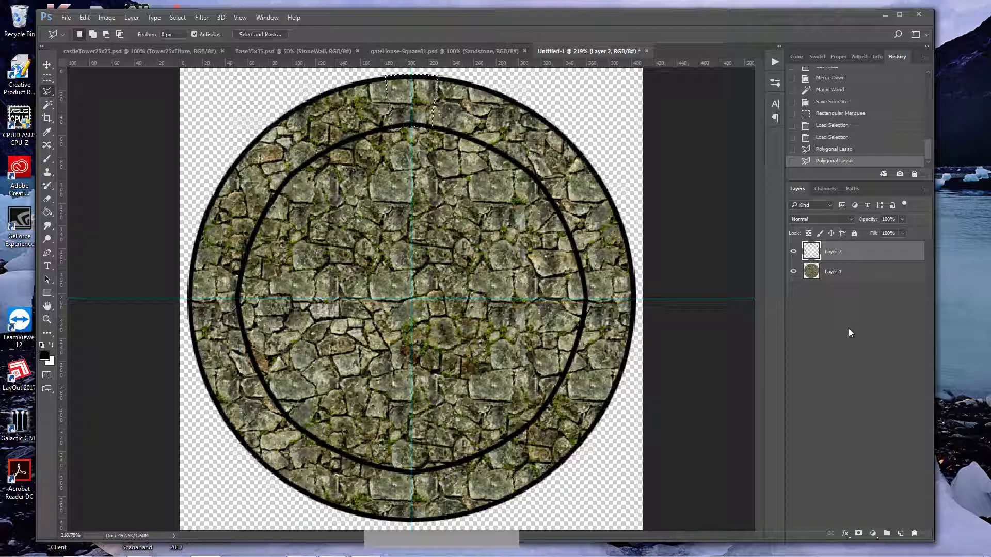
Step: Create a new layer and fill the tapered selection with the black foreground color at 100% opacity in Normal mode
left_click(900, 534)
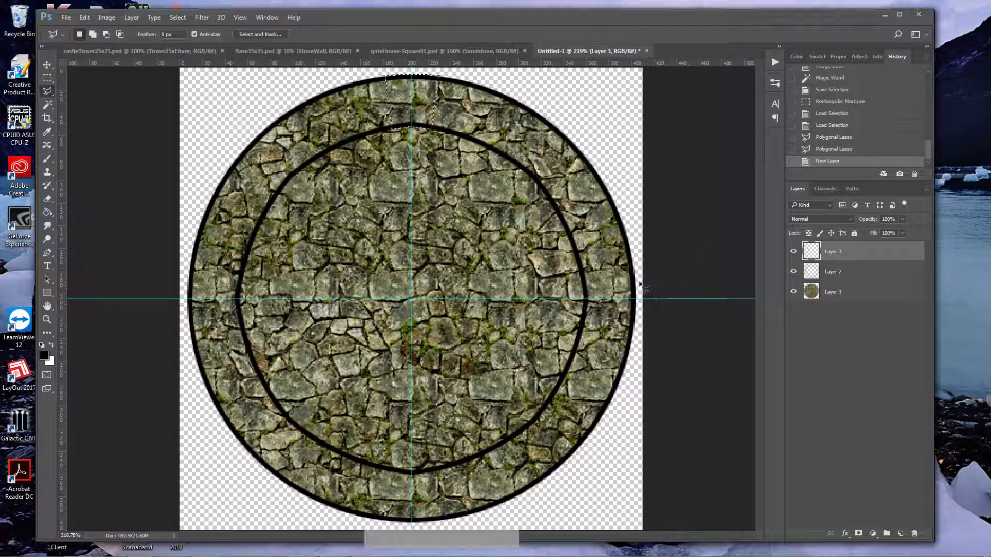
key("shift+F5")
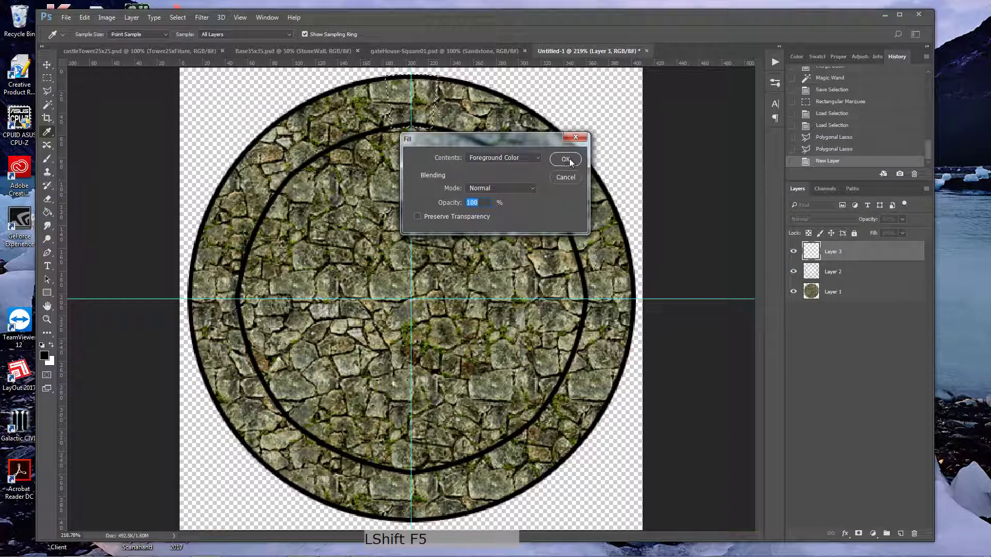
left_click(567, 159)
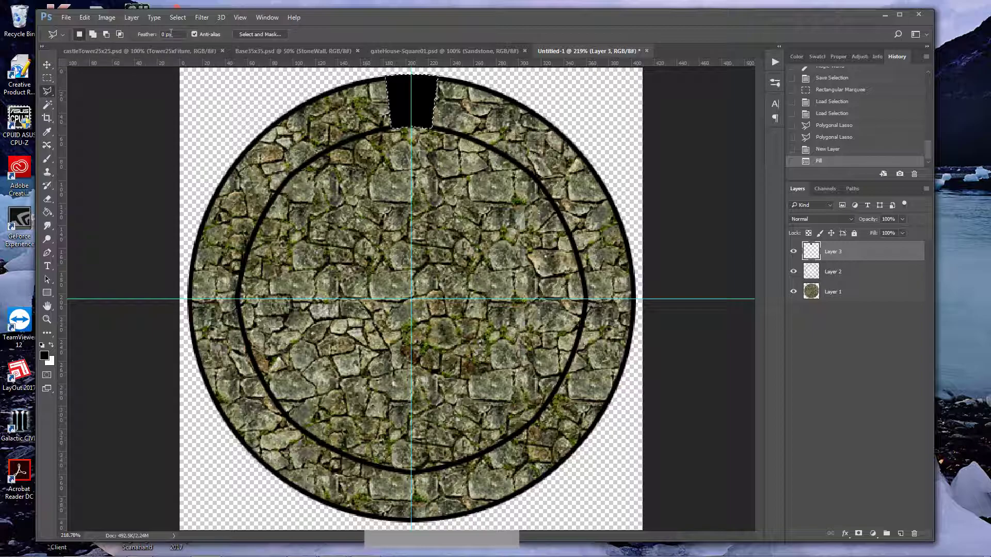
Step: Contract the selection and cut its pixels out of the black wedge, leaving only a thick outline
left_click(177, 19)
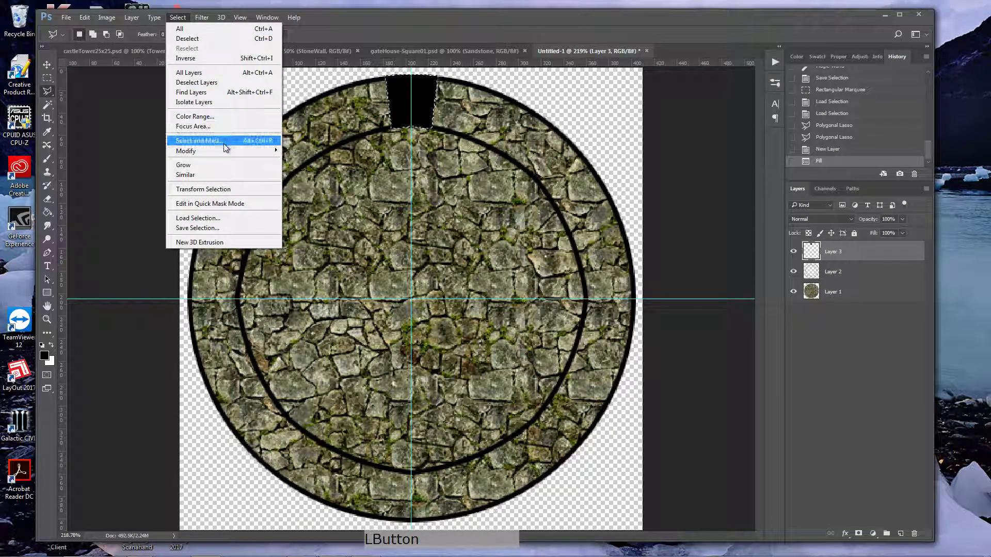
mouse_move(225, 151)
left_click(304, 180)
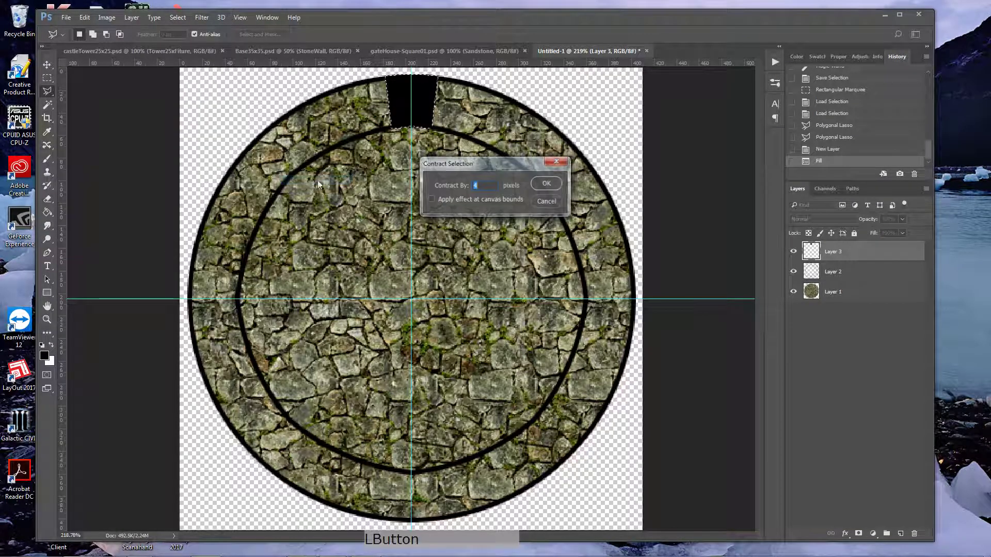
left_click(546, 185)
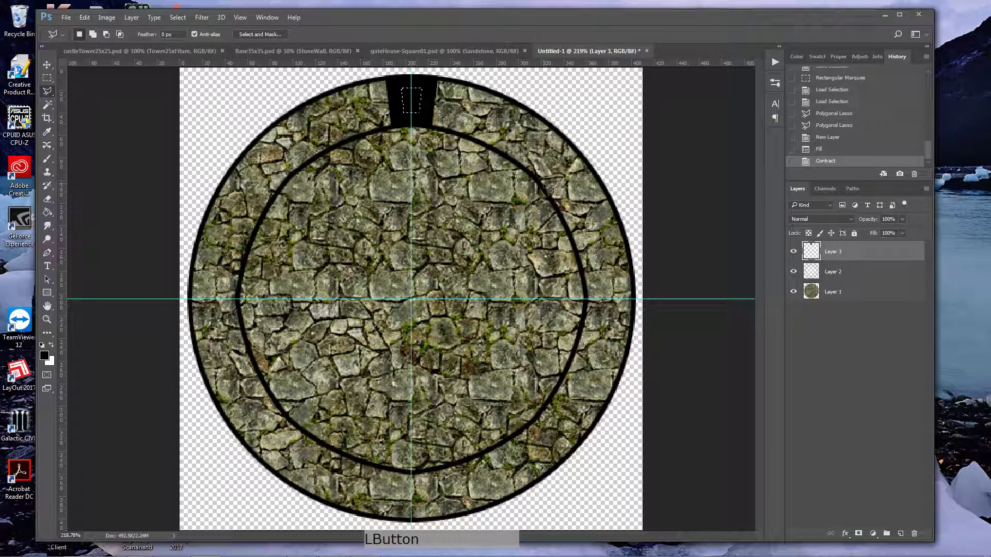
key("ctrl+x")
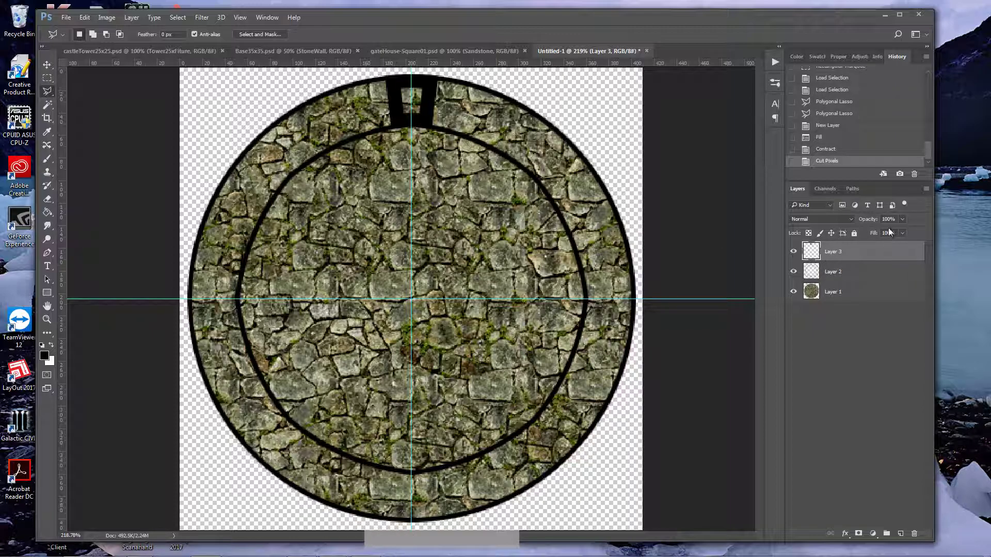
Step: Lower the opacity of Layer 3, holding the battlement outline, to 59%
left_click_drag(903, 218, 883, 233)
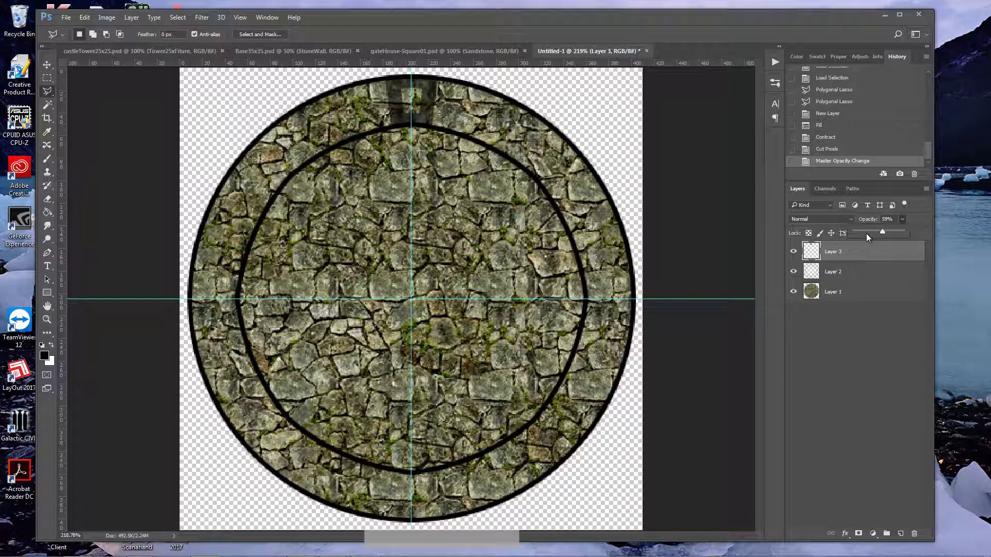
key("Return")
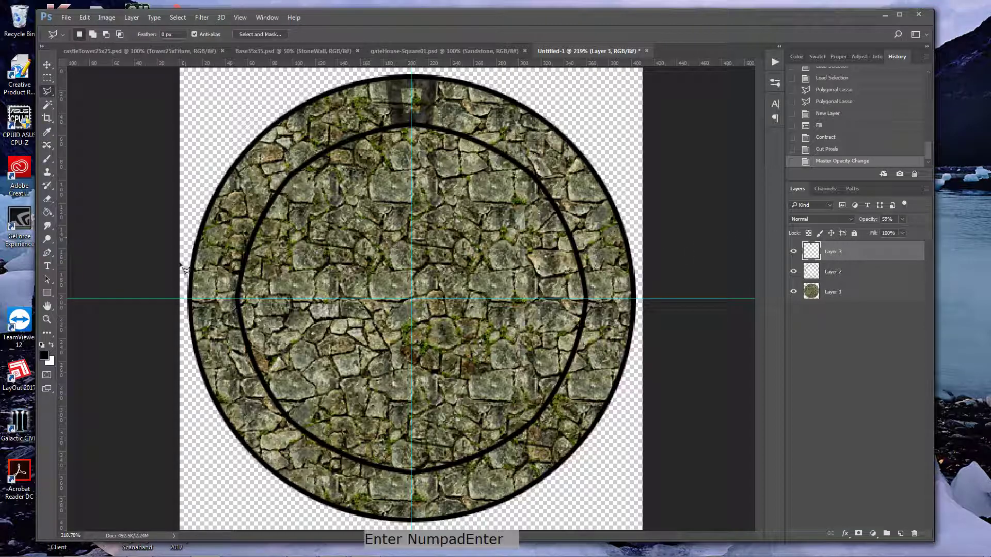
double_click(47, 320)
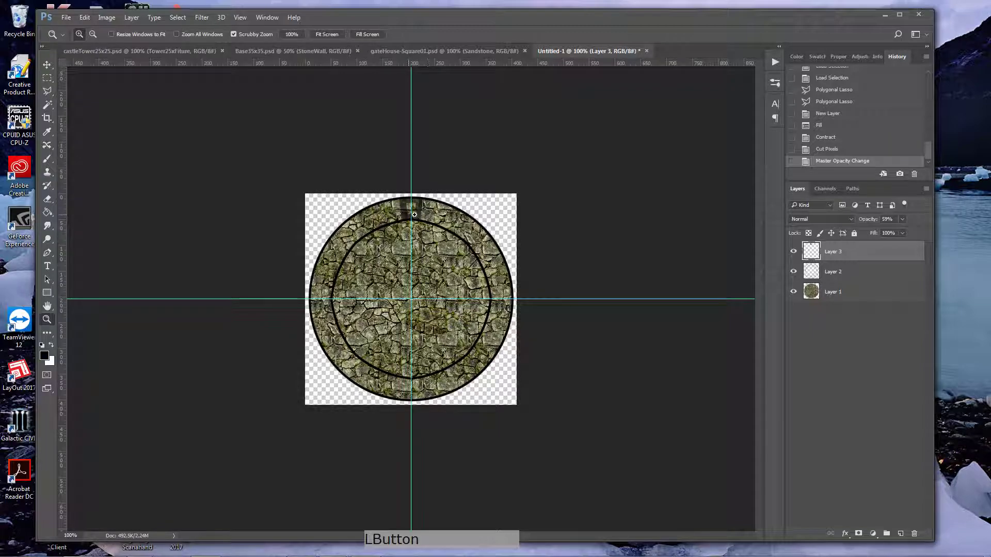
Step: Lower the opacity of Layer 2, holding the black rings, to 52%
left_click(845, 272)
left_click(902, 219)
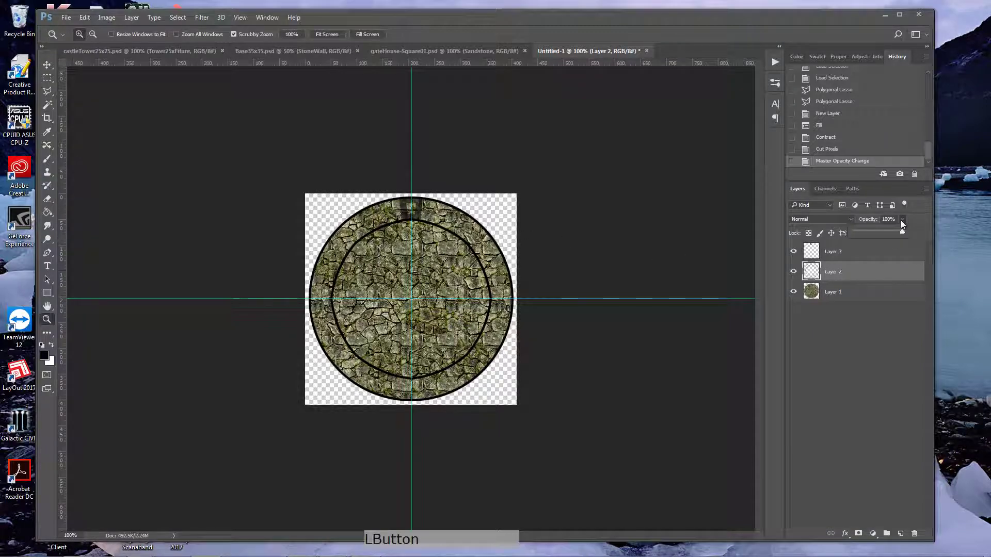
left_click(878, 233)
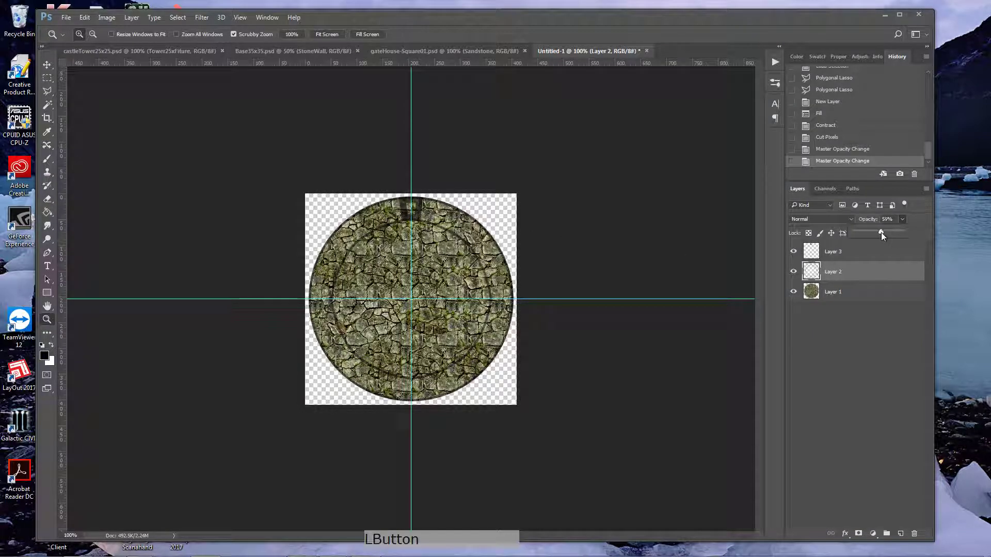
left_click_drag(881, 232, 879, 232)
left_click_drag(414, 295, 467, 293)
key("z")
left_click_drag(450, 327, 428, 323)
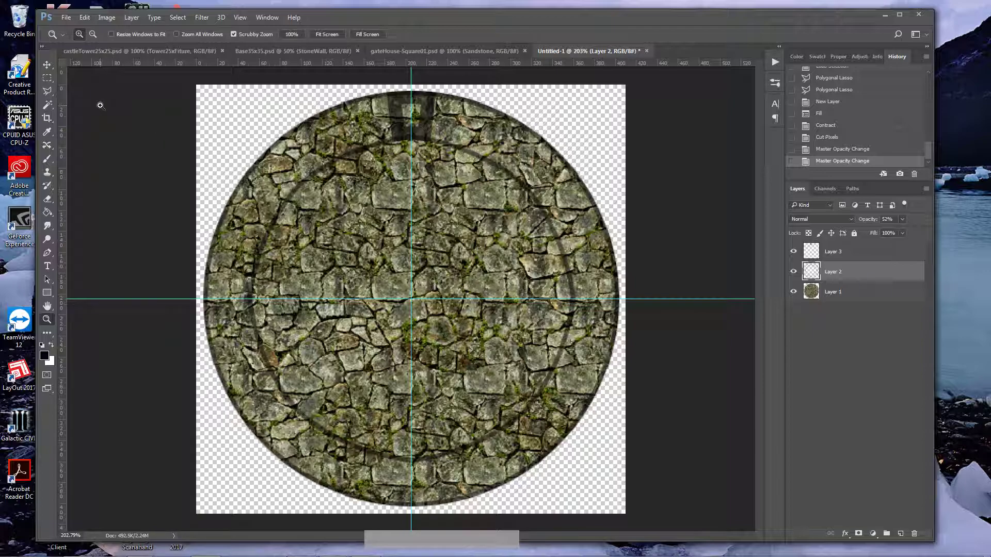
Step: Start a Free Transform copy of the battlement outline on Layer 3 and move its rotation centre to the guide intersection
left_click(46, 66)
left_click(425, 137)
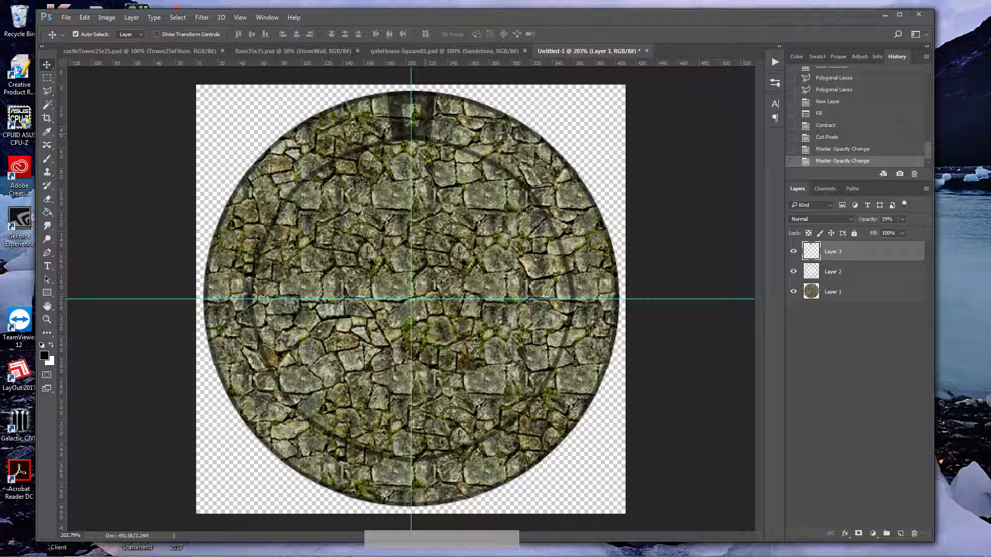
key("ctrl")
key("ctrl+alt+t")
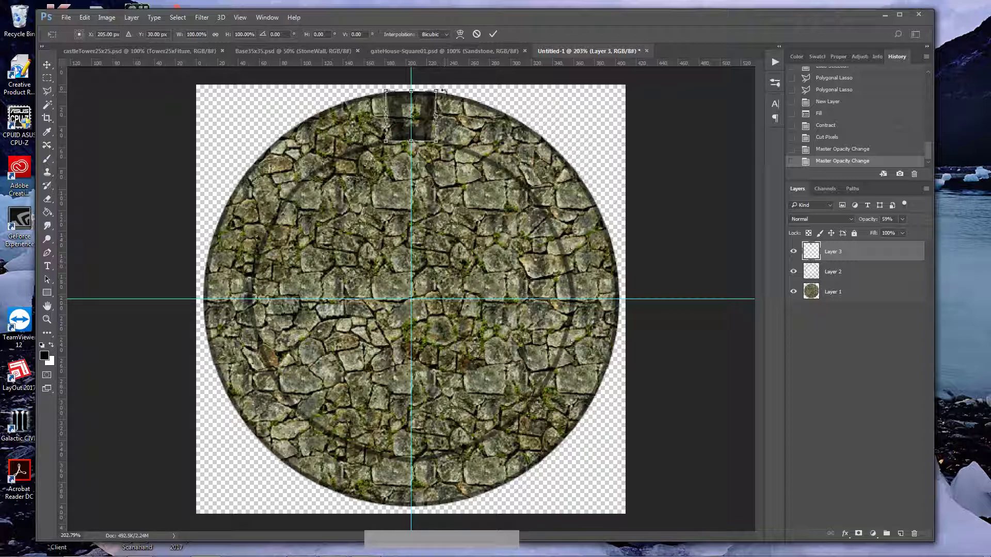
left_click_drag(446, 91, 514, 103)
key("ctrl+z")
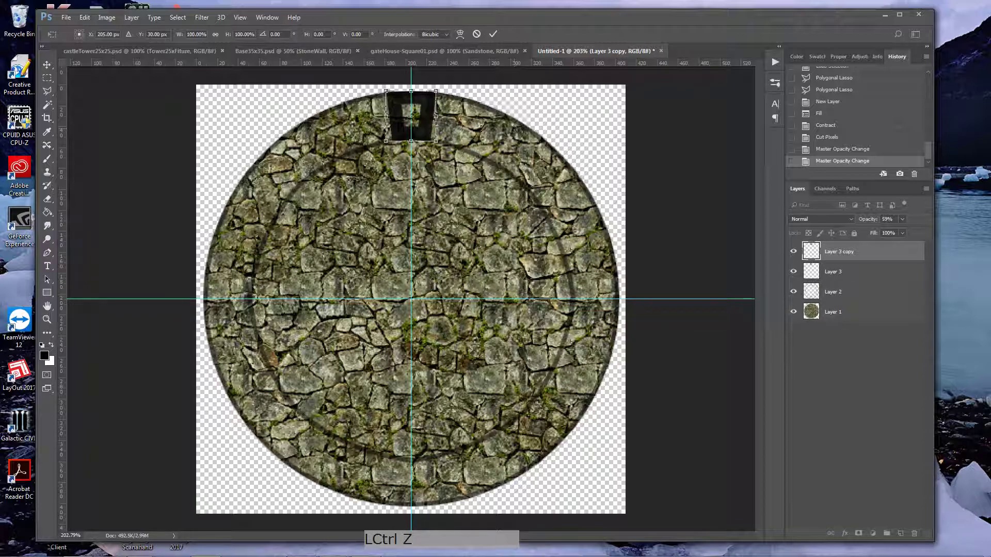
left_click_drag(415, 120, 412, 300)
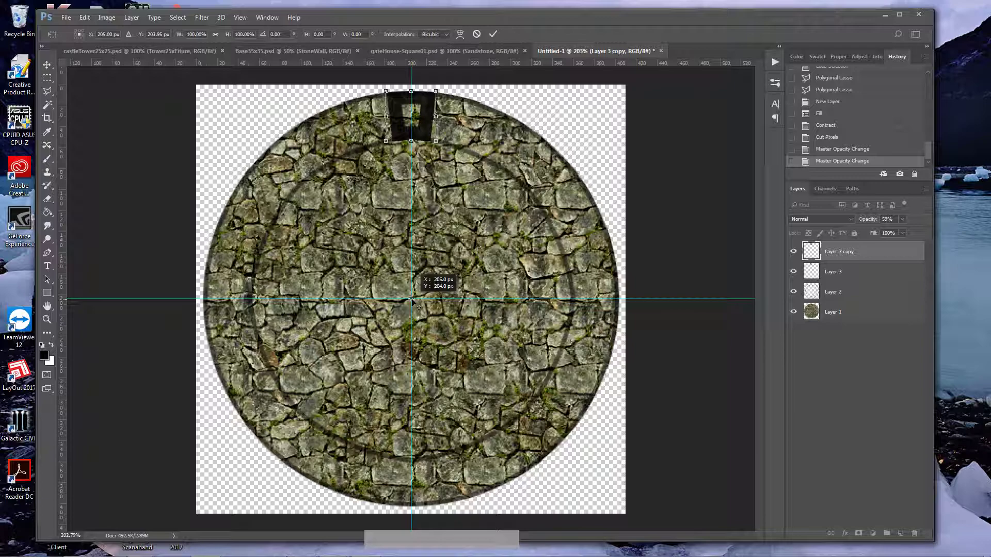
left_click_drag(411, 299, 412, 301)
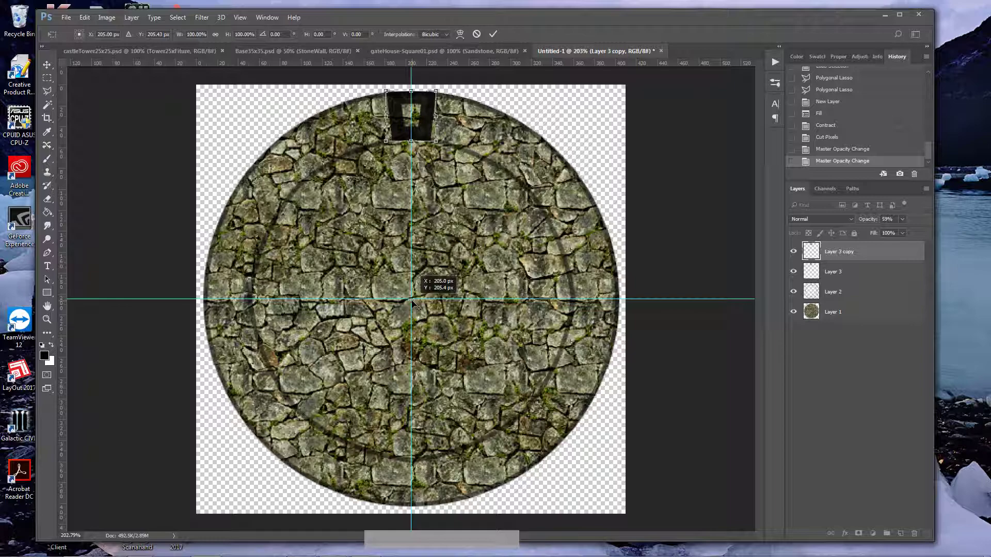
left_click_drag(412, 301, 412, 300)
Step: Rotate the battlement copy 180° to the opposite edge of the circle and merge it down into Layer 3
left_click_drag(443, 89, 387, 454)
key("KP_Enter")
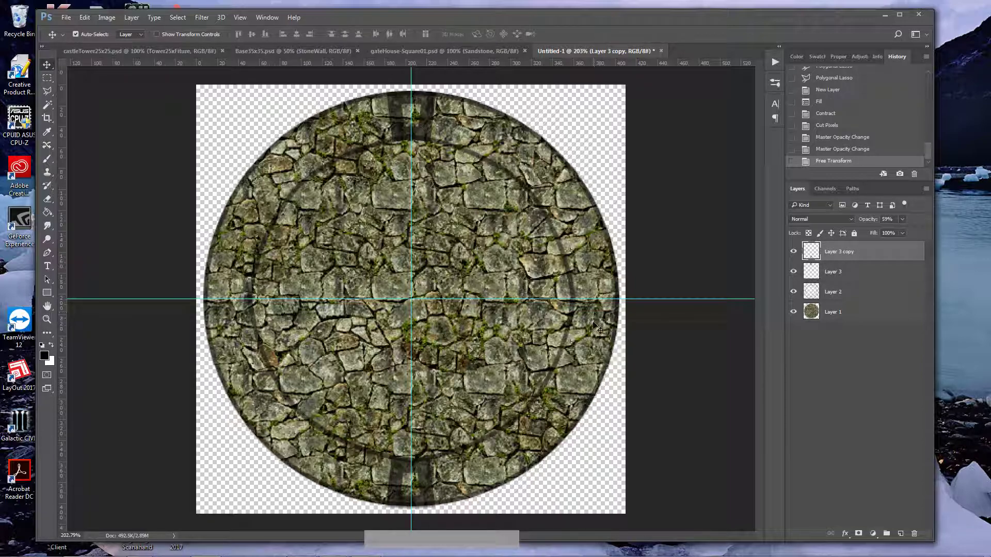
key("ctrl")
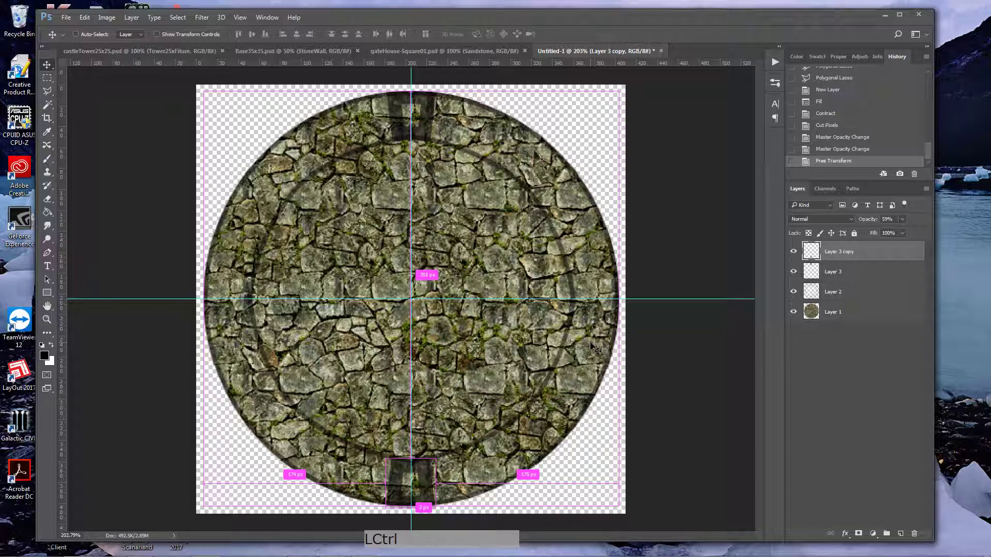
key("ctrl+e")
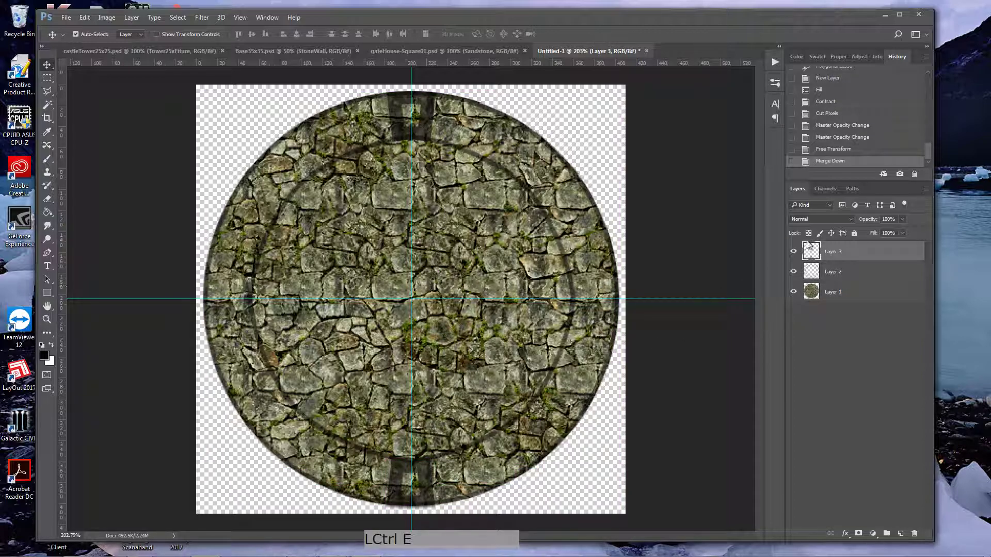
left_click(794, 251)
left_click(794, 252)
Step: Duplicate the opposite battlement pair rotated 90° onto the horizontal guide and merge the copy into Layer 3
key("ctrl+alt+t")
left_click_drag(473, 87, 644, 362)
key("Return")
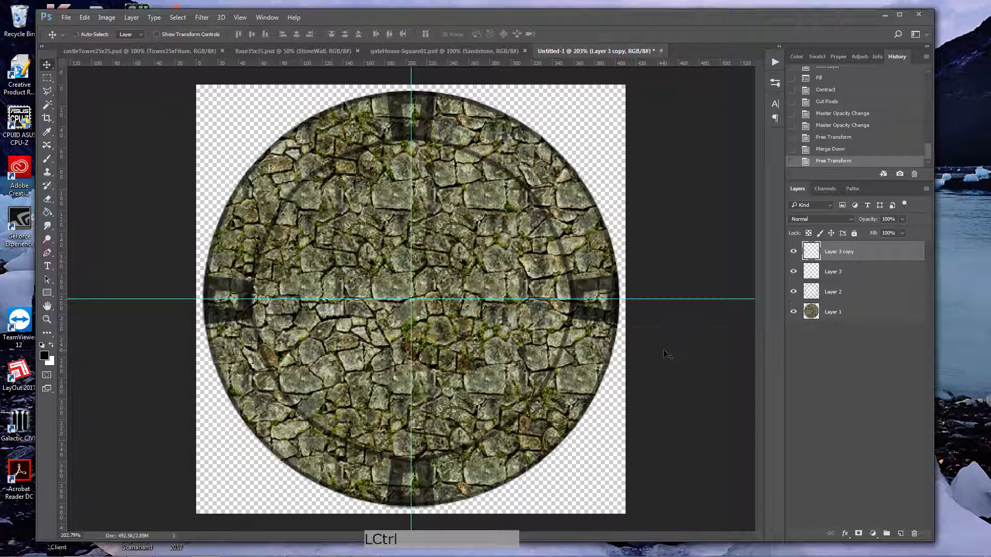
key("ctrl+e")
left_click(793, 252)
left_click(794, 252)
Step: Duplicate the four battlements rotated 45° onto the diagonals and merge the copy into Layer 3
key("ctrl+alt+t")
left_click_drag(631, 89, 697, 303)
key("KP_Enter")
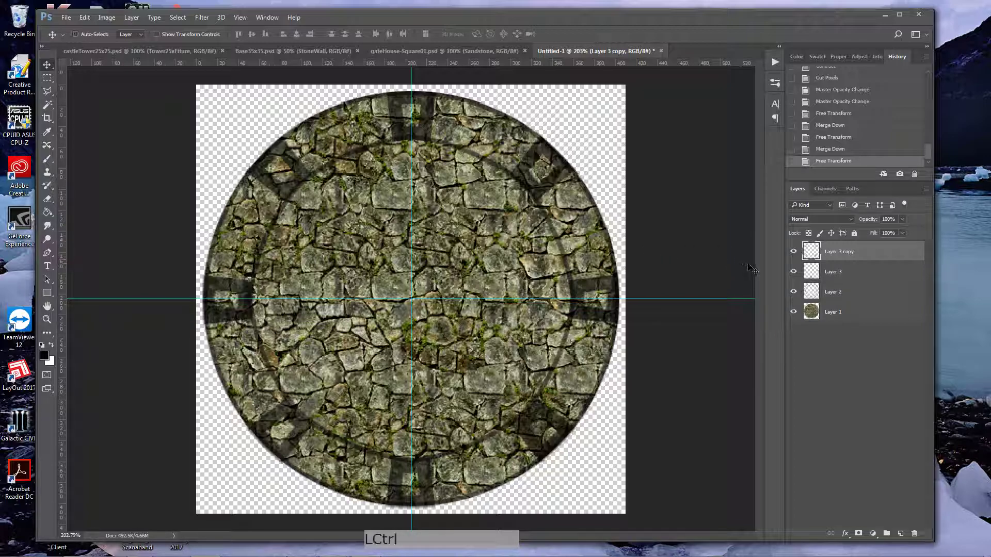
key("ctrl+e")
left_click(794, 252)
left_click(793, 252)
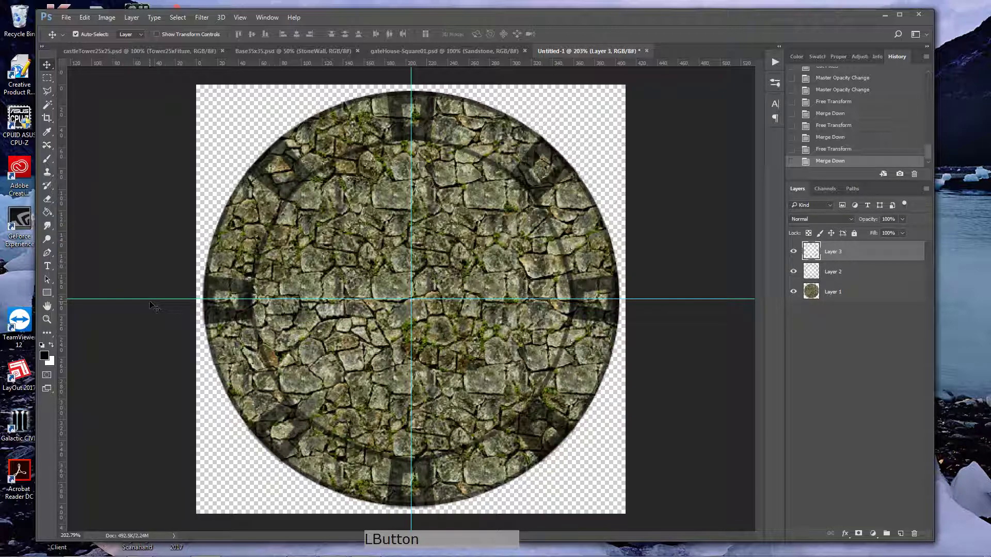
Step: Duplicate the eight battlements on Layer 3 rotated about 22.5° to fill the gaps around the wall
double_click(47, 320)
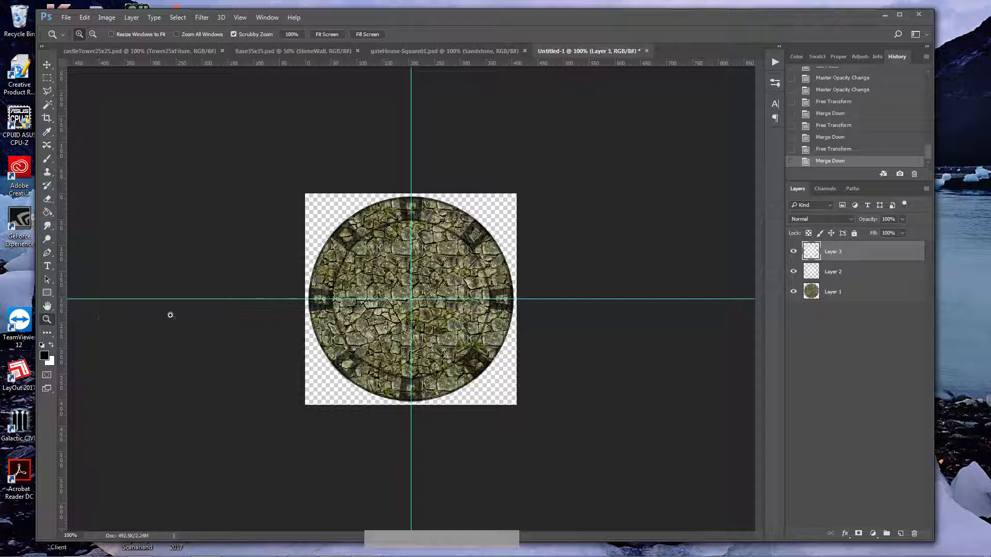
left_click(443, 298)
left_click_drag(443, 297, 452, 298)
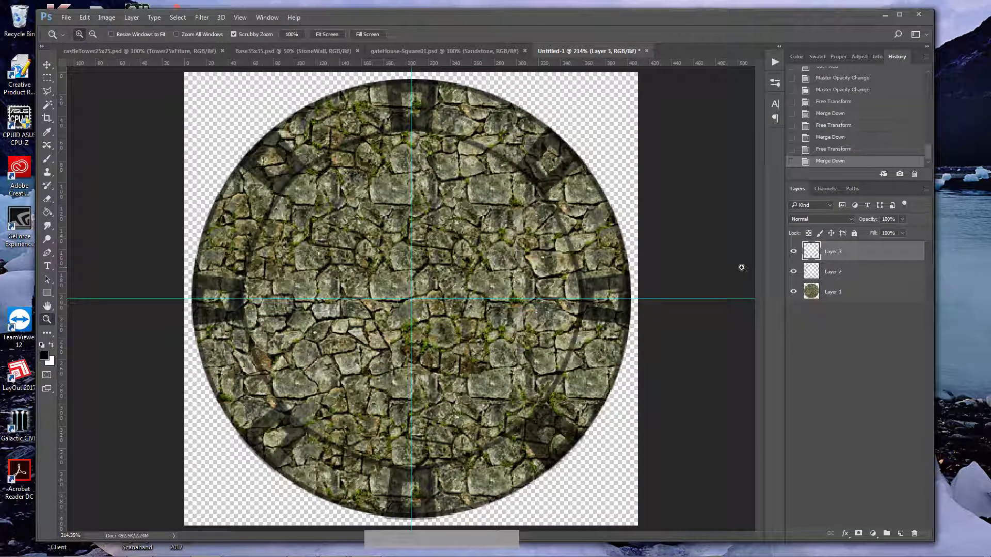
left_click(814, 255)
key("ctrl+t")
left_click_drag(657, 81, 742, 186)
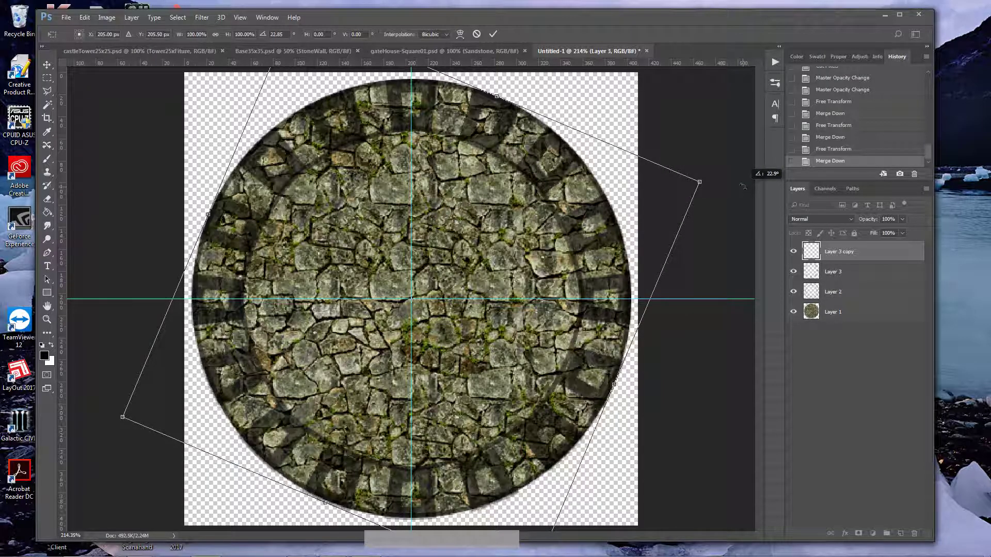
left_click_drag(742, 186, 742, 186)
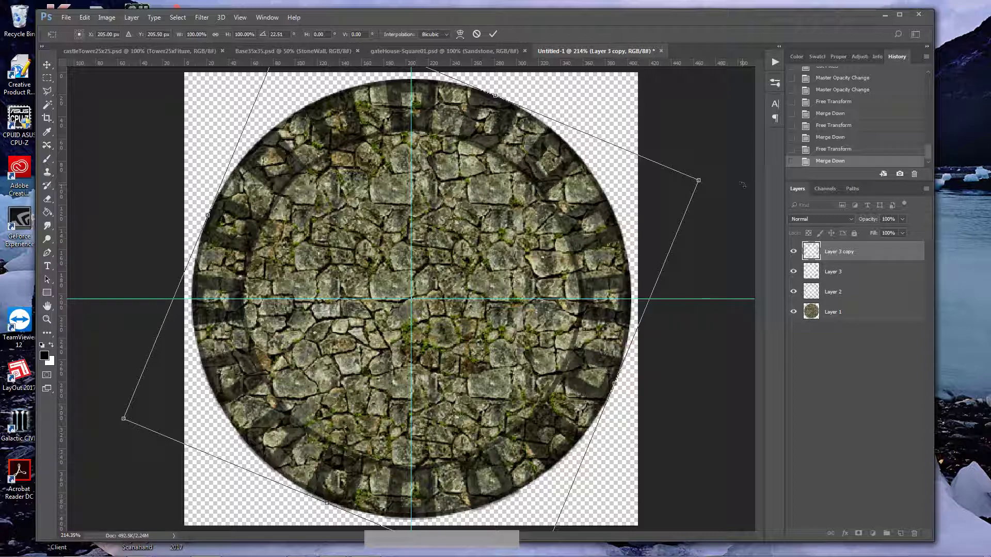
key("Return")
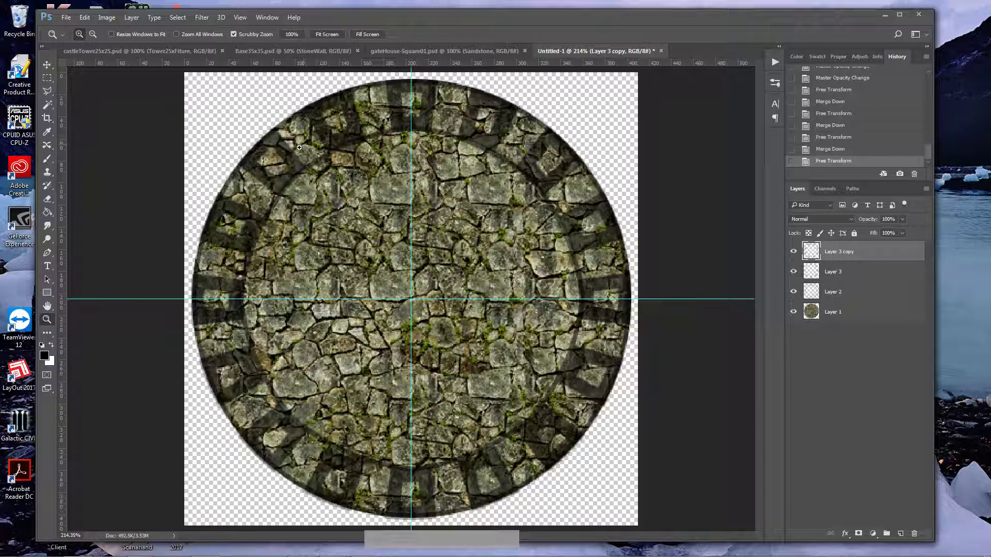
Step: Add an empty layer directly beneath Layer 2 and above the stone texture of Layer 1
double_click(50, 320)
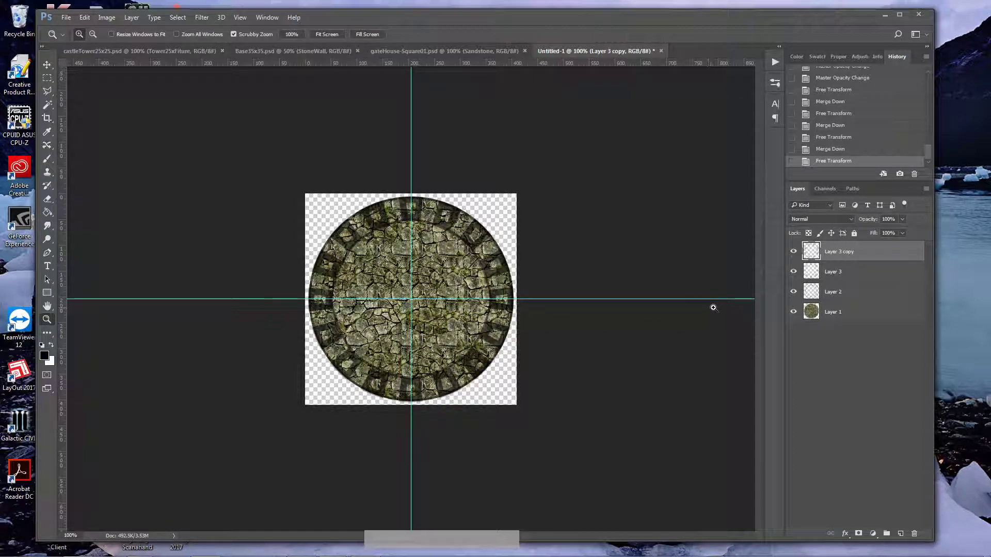
left_click(832, 293)
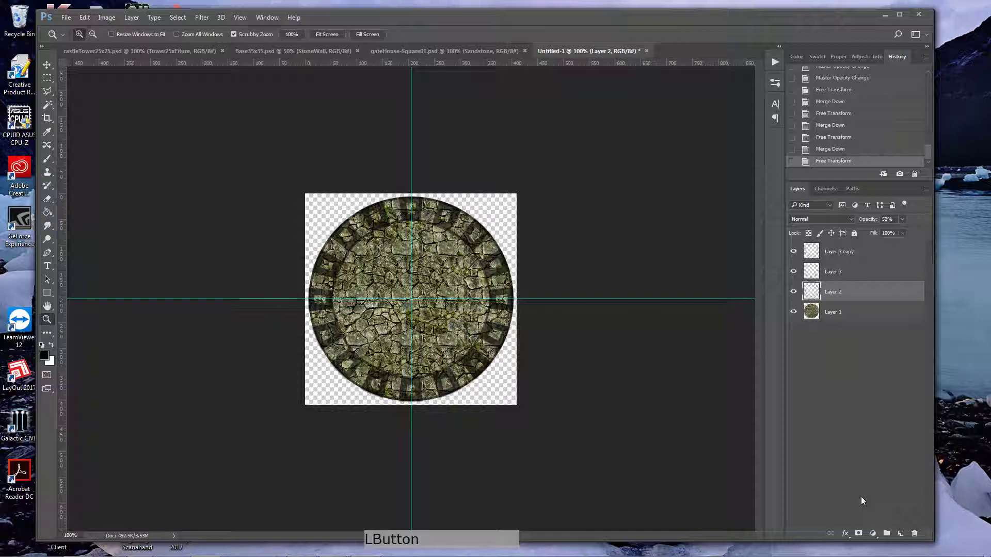
key("ctrl")
left_click(900, 535, "ctrl")
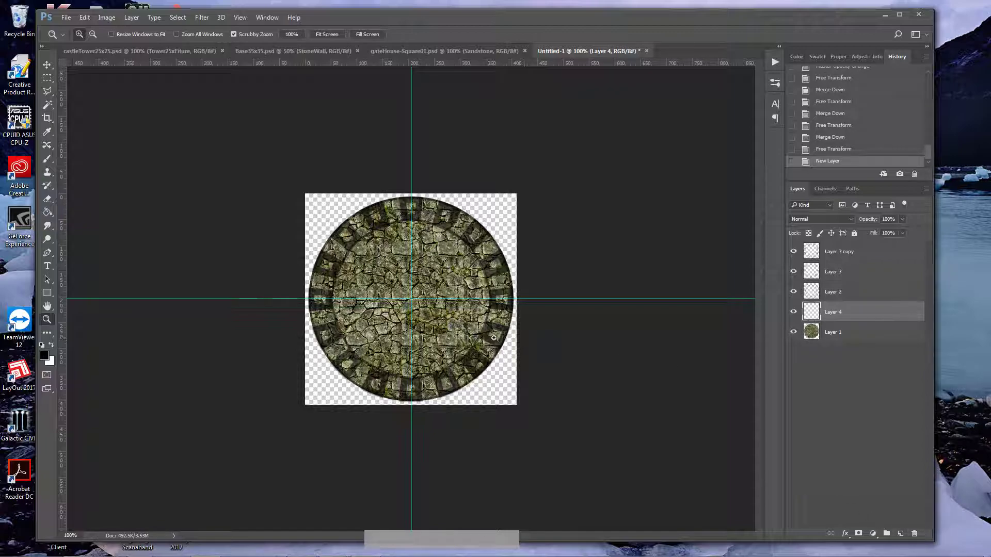
left_click(794, 315)
left_click(795, 315)
left_click(795, 295)
left_click(794, 294)
Step: Select the circular floor area inside the wall with the Magic Wand, sampling from Layer 2
left_click(47, 105)
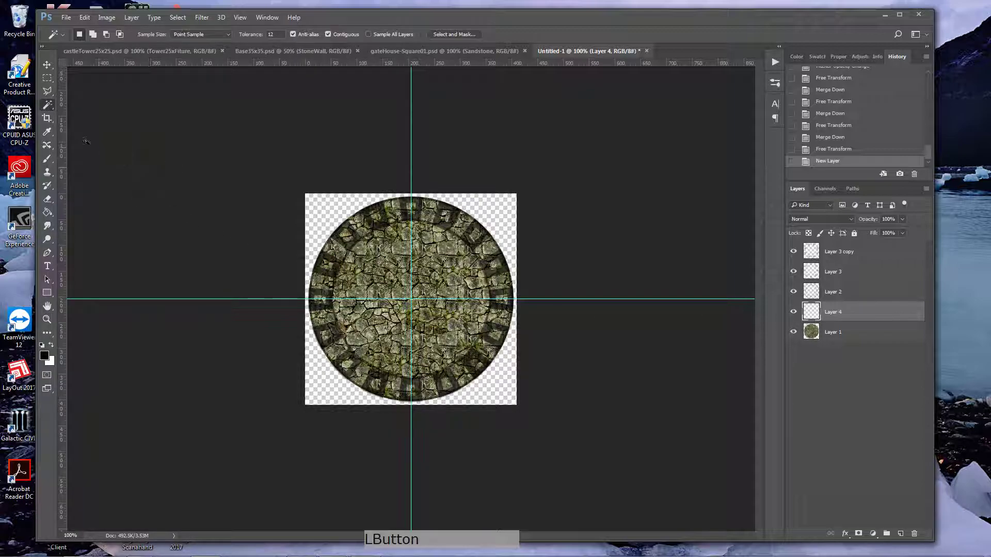
left_click(391, 283)
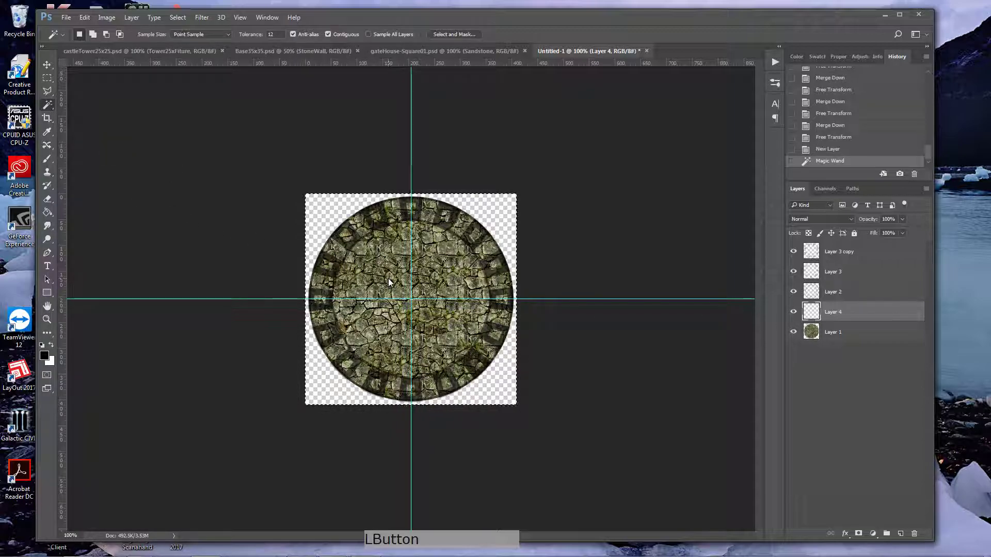
left_click(602, 279)
left_click(828, 293)
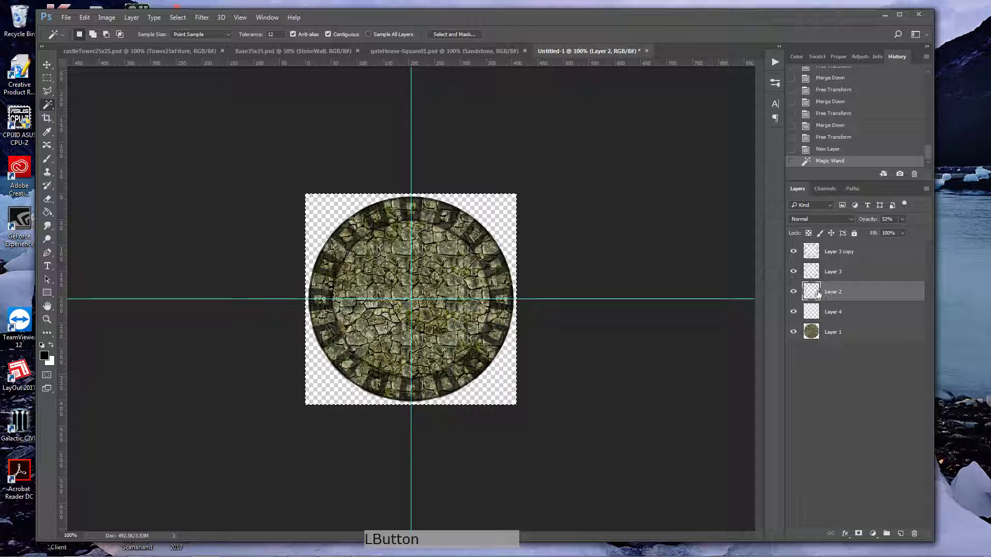
left_click(380, 268)
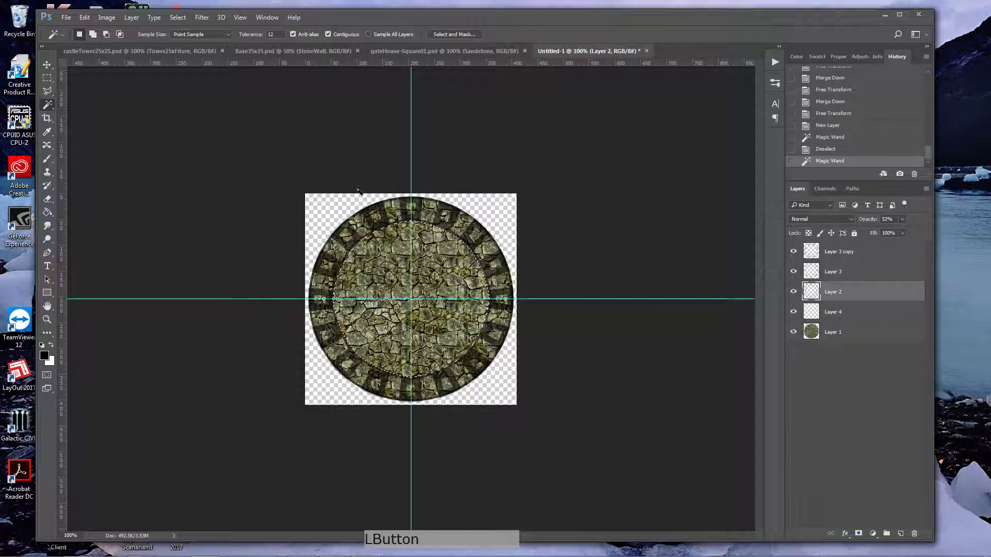
Step: Paint black shading on Layer 4 around the floor's inner edge with the Brush at 33% flow, and clear the selection
left_click(849, 315)
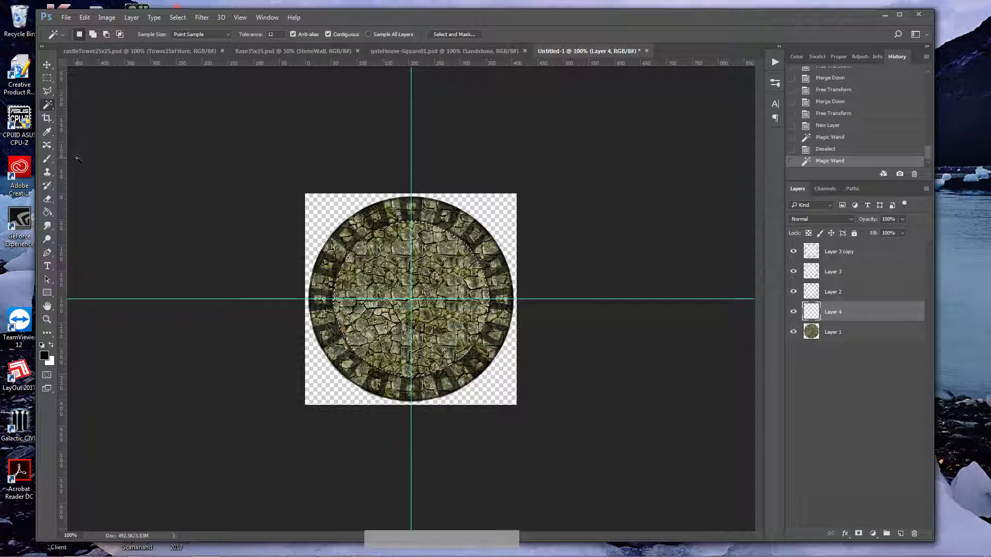
left_click(47, 159)
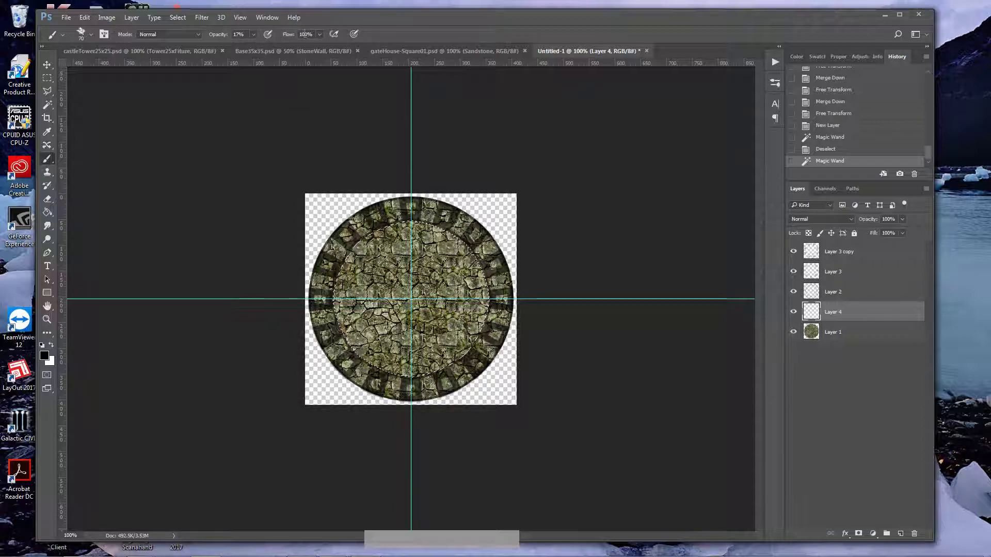
left_click(319, 35)
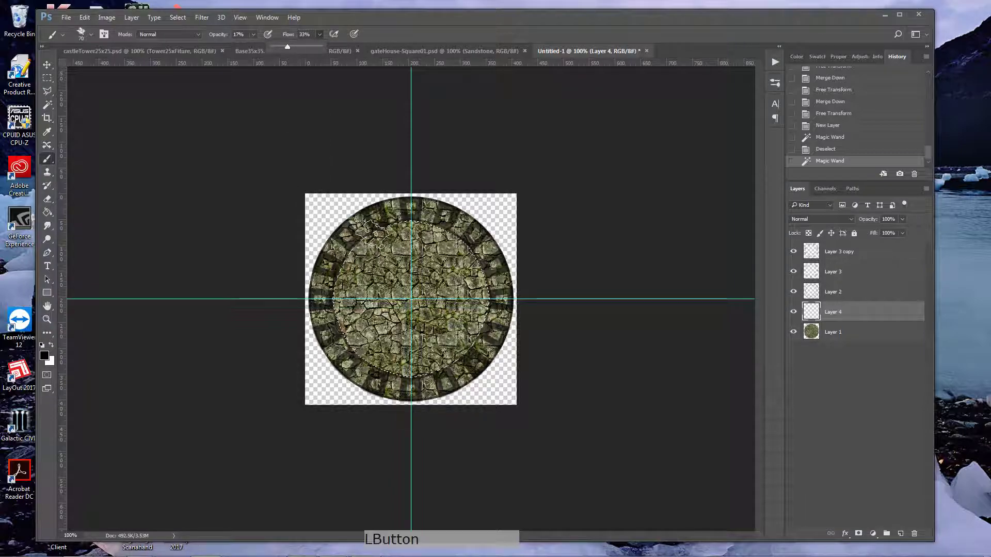
left_click(349, 280)
left_click(349, 280)
left_click(347, 304)
left_click(350, 320)
left_click(358, 335)
left_click(377, 354)
left_click(413, 363)
left_click(450, 357)
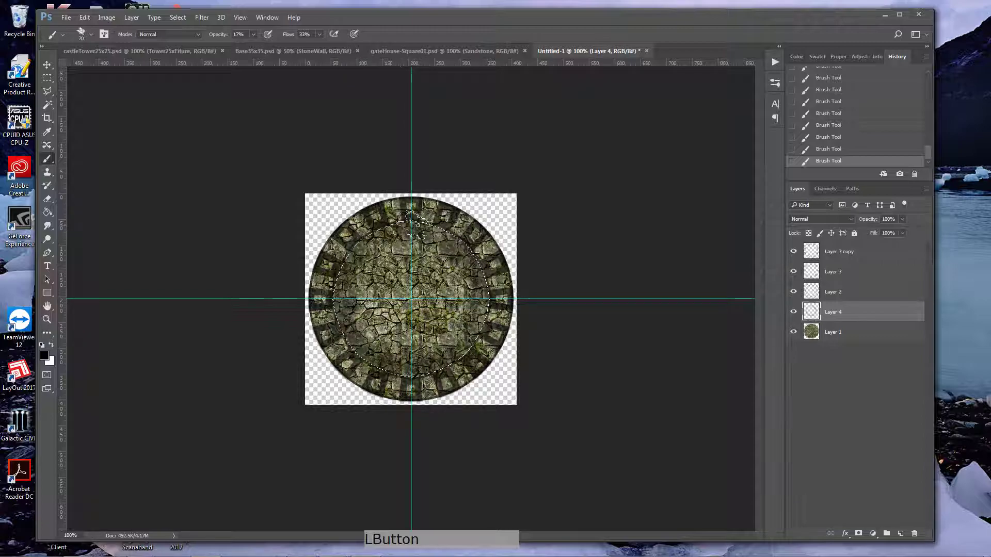
key("ctrl+d")
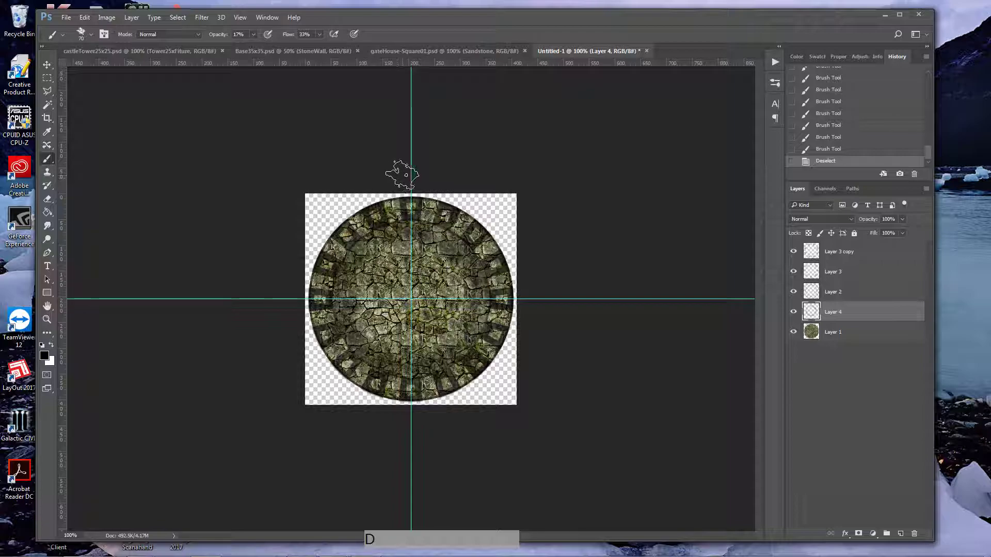
Step: Remove the vertical and horizontal guides from the canvas
key("v")
left_click_drag(411, 176, 59, 164)
left_click_drag(289, 299, 291, 54)
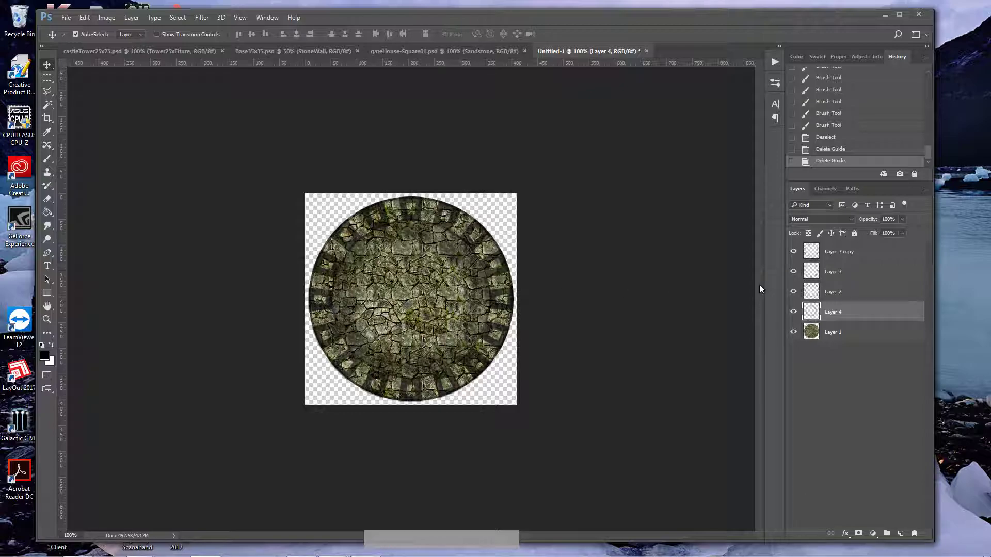
Step: Group all five tower layers, from Layer 1 to Layer 3 copy, and name the group Round Tower 25x25
left_click(847, 335)
left_click(848, 258, "shift")
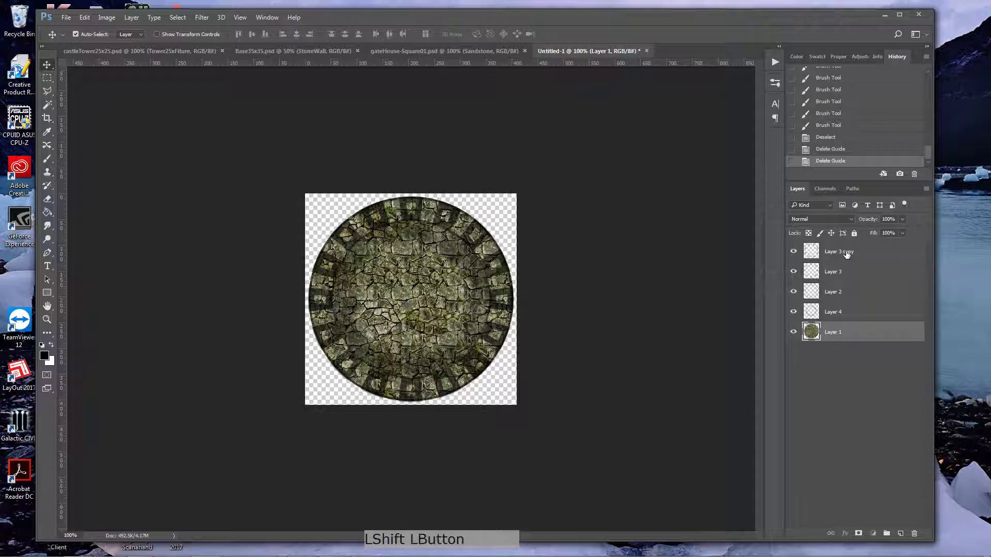
left_click(885, 533)
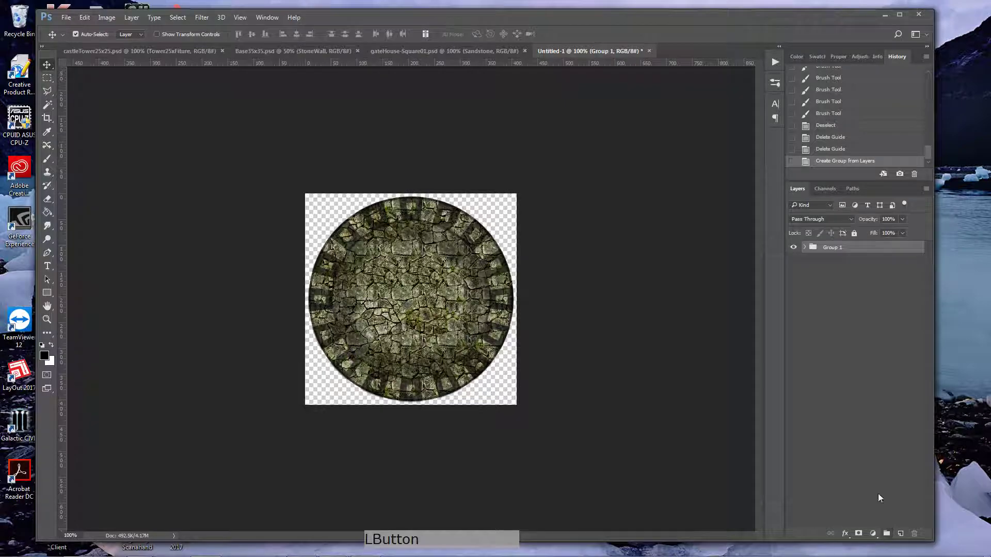
double_click(833, 248)
type("Rou")
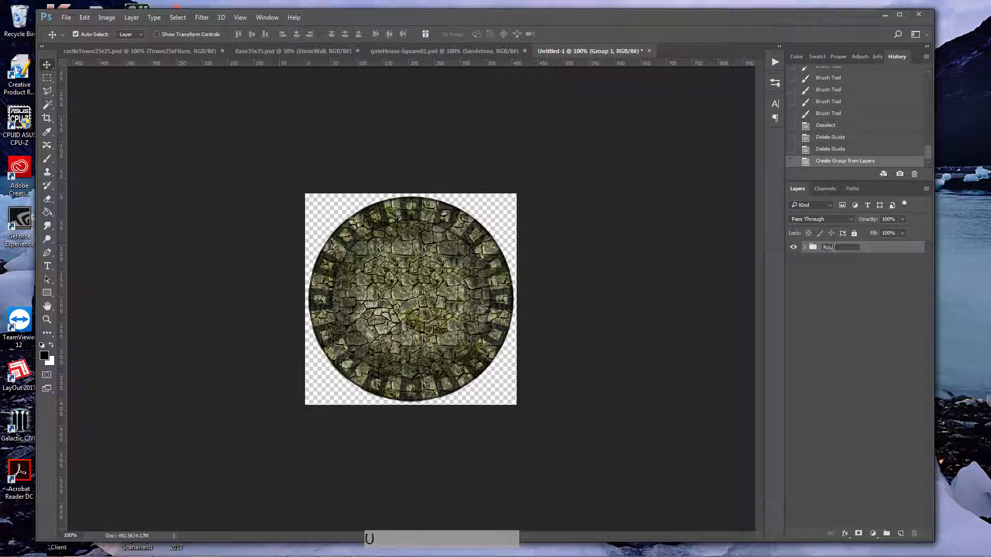
type("nd Topwe")
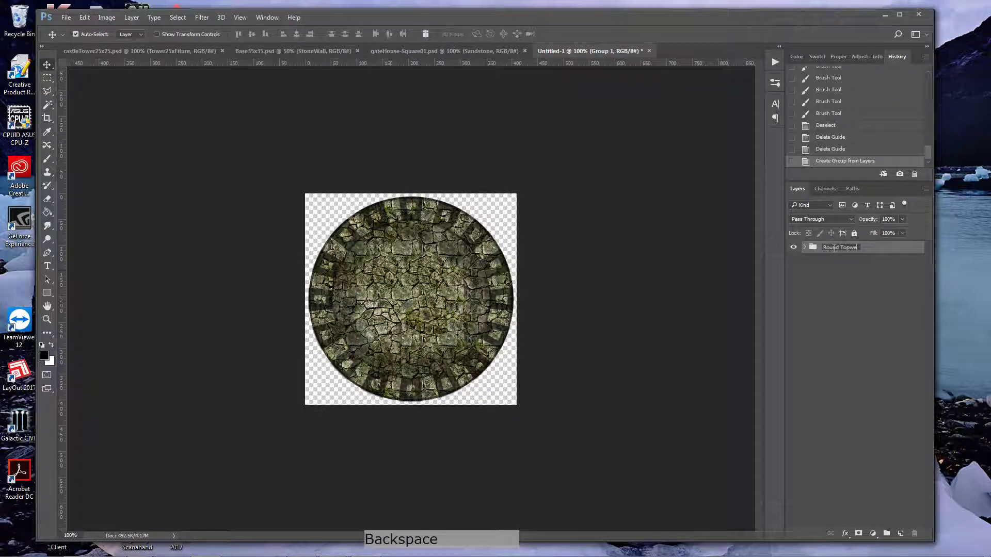
key("BackSpace")
key("BackSpace")
key("BackSpace")
type("wer 25x25")
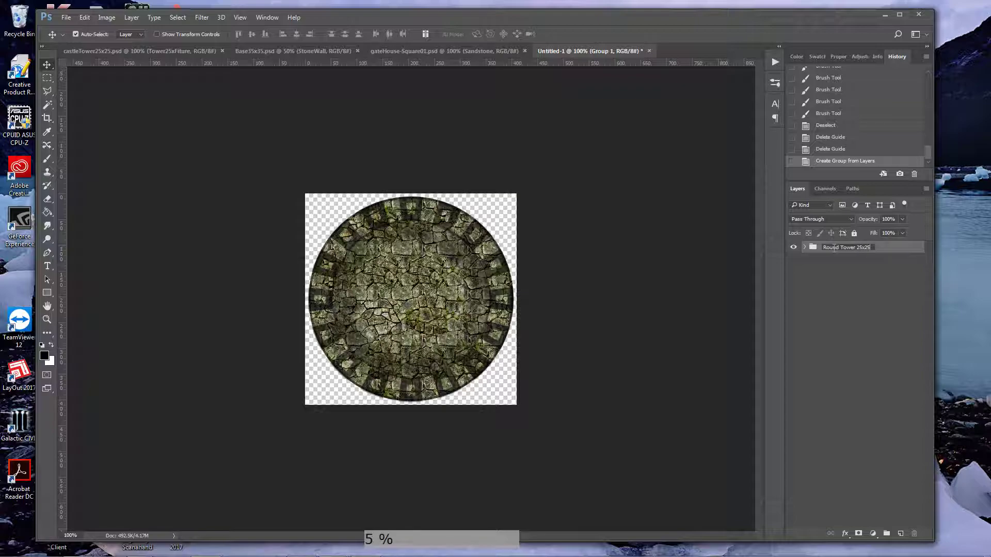
key("Return")
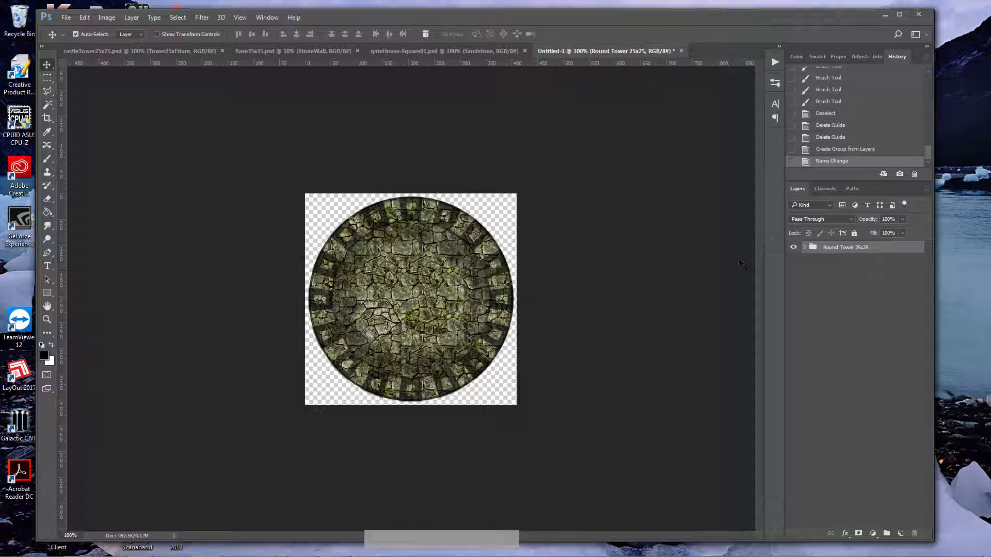
Step: Copy the Round Tower 25x25 group into Base35x35.psd, and show the Grass background instead of StoneWall
left_click_drag(832, 249, 370, 300)
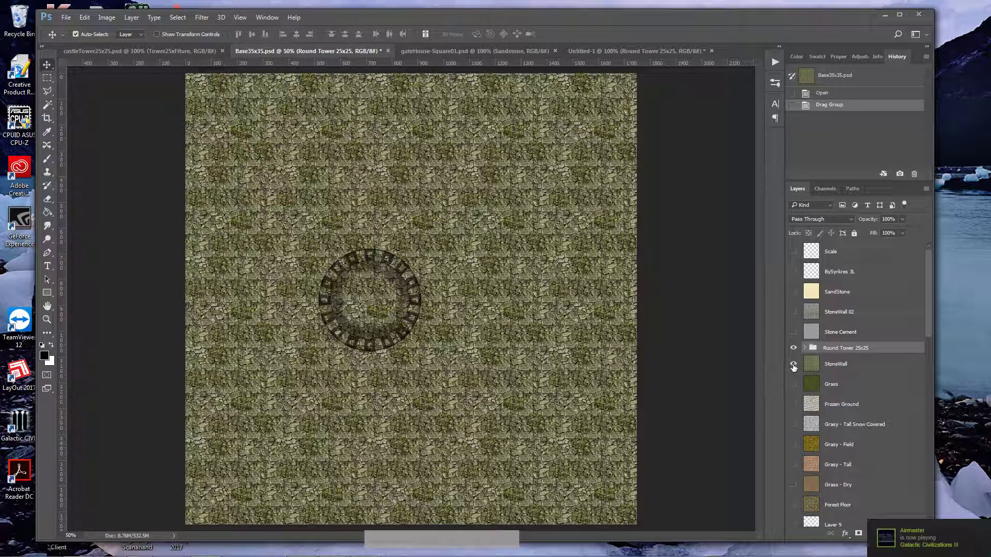
left_click(793, 364)
left_click(793, 384)
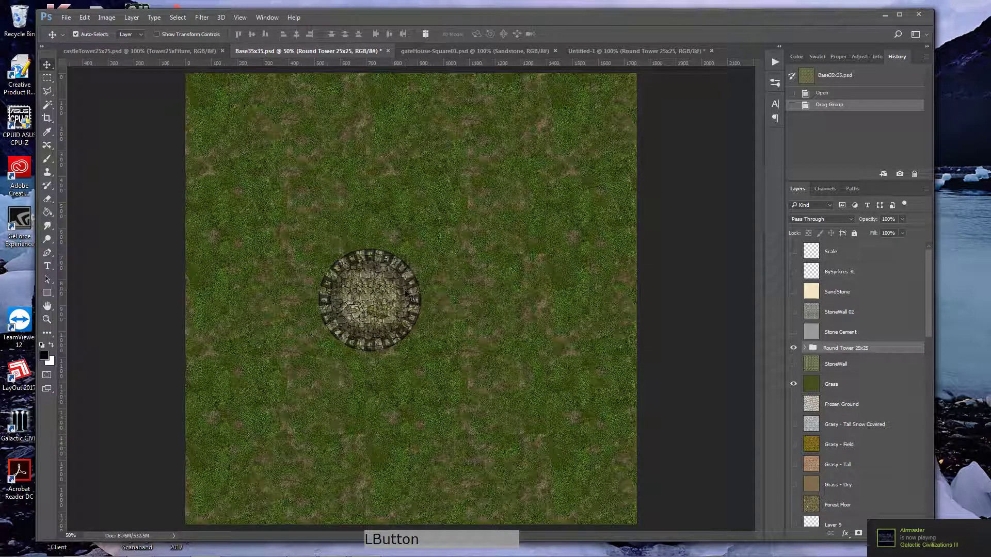
Step: Link the five layers inside the Round Tower 25x25 group and move the tower to the upper middle of the grass
left_click(806, 350)
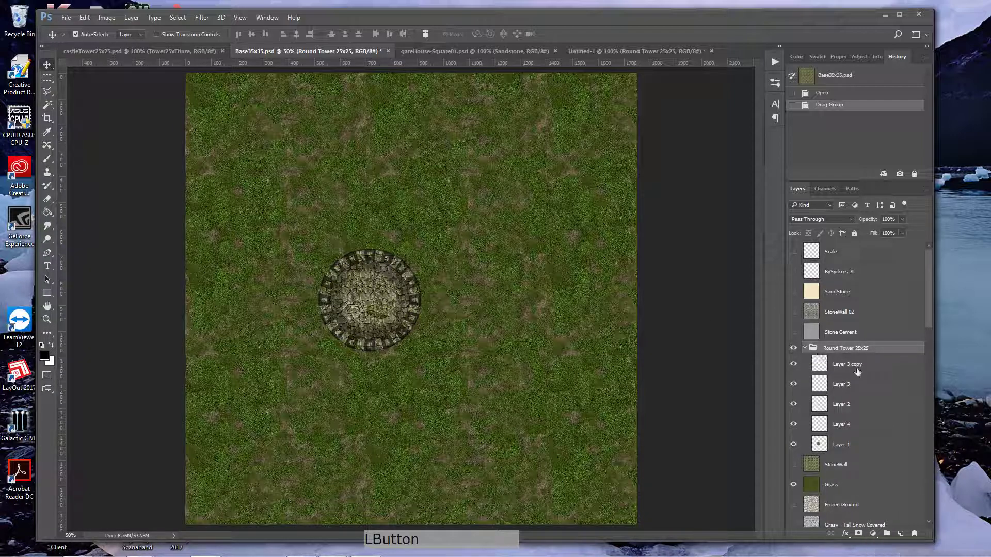
left_click(852, 367)
left_click(841, 447, "shift")
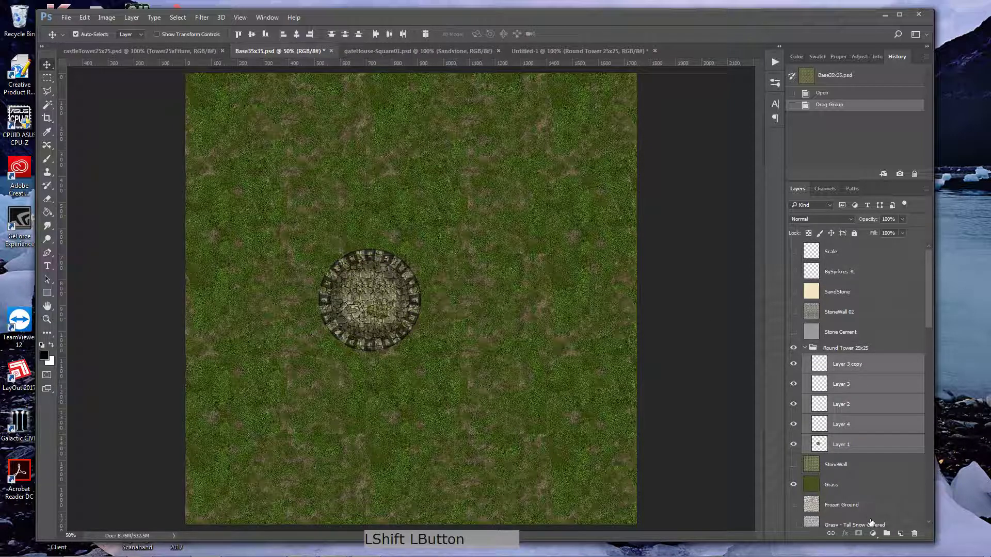
left_click(831, 534)
left_click_drag(381, 298, 411, 198)
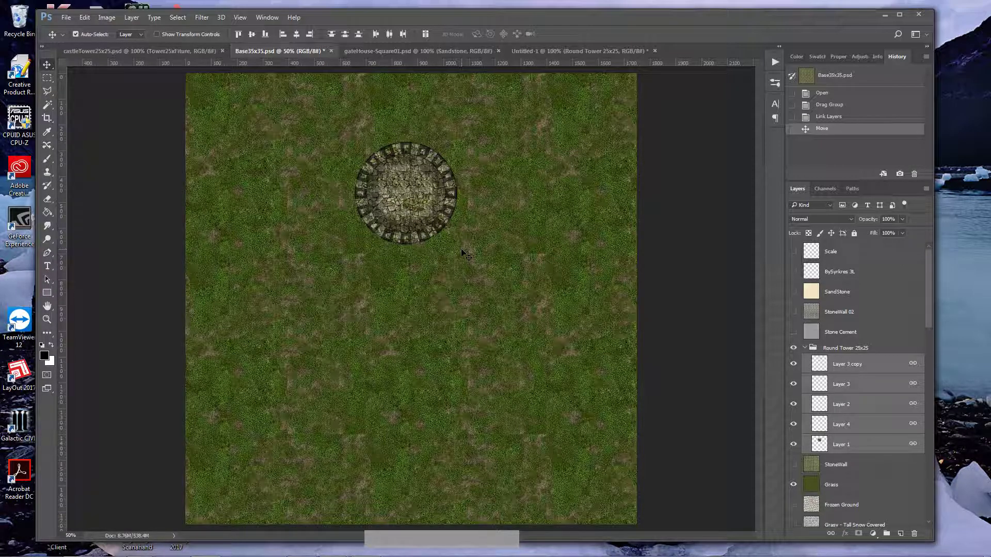